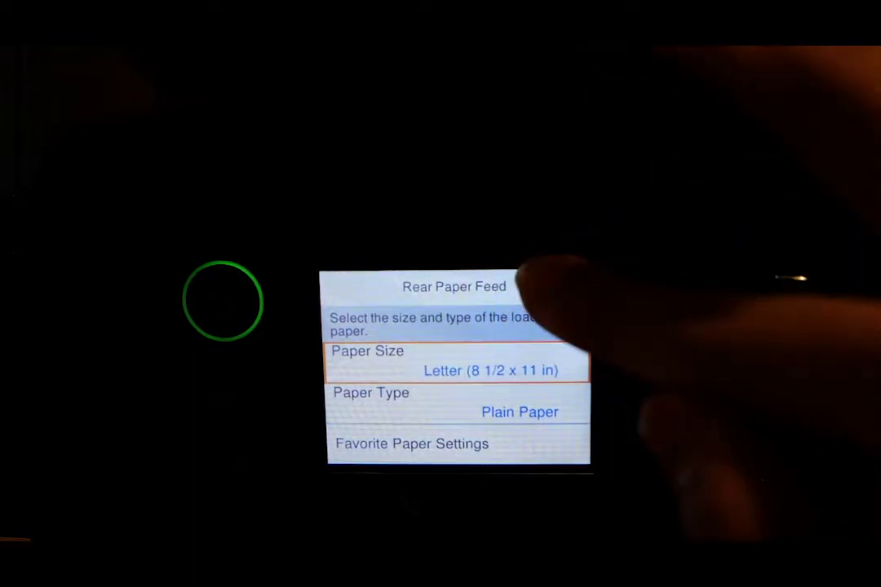
Keep Letter as the paper size for the rear paper feed and confirm the settings
{"action": "left_click", "coordinate": [457, 361]}
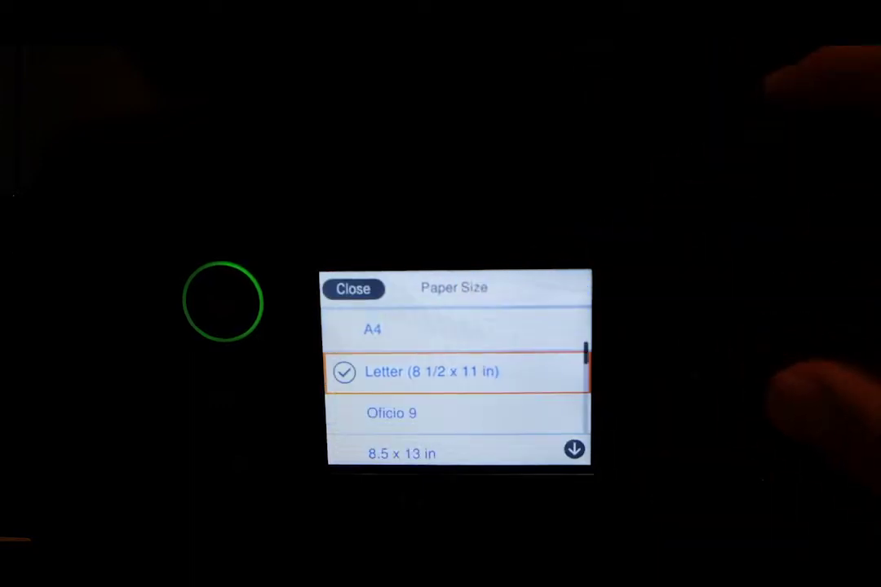
{"action": "left_click", "coordinate": [432, 371]}
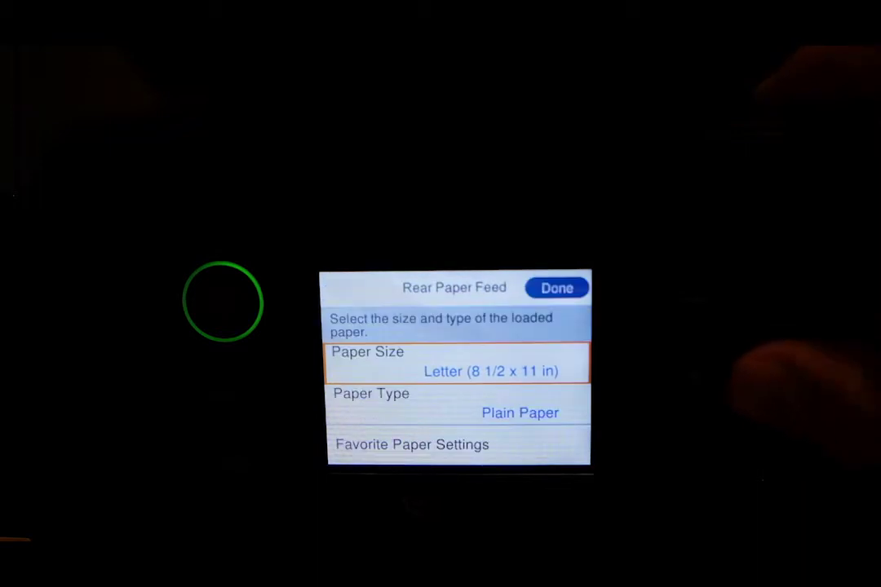
{"action": "left_click", "coordinate": [453, 356]}
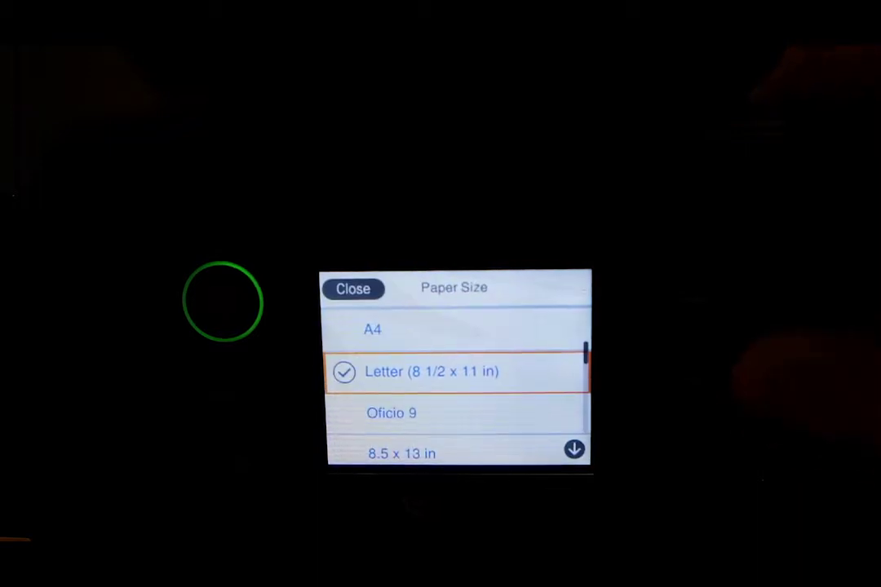
{"action": "left_click", "coordinate": [432, 372]}
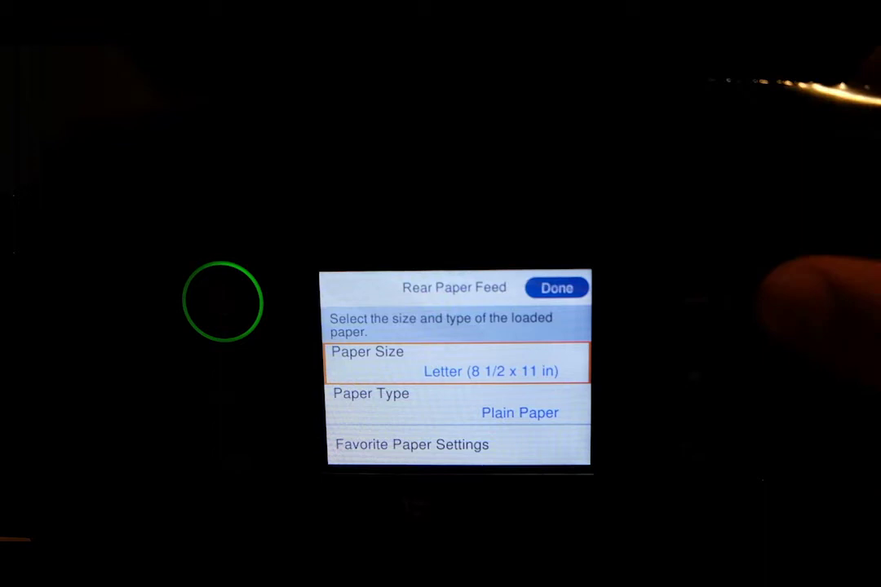
{"action": "left_click", "coordinate": [557, 287]}
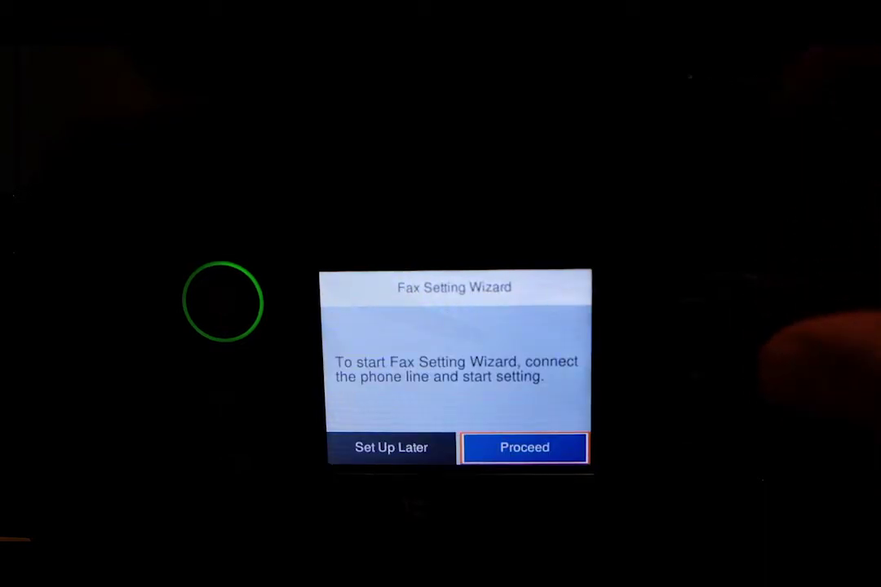
Skip the fax header entry and choose Set Up Later in the Fax Setting Wizard
{"action": "left_click", "coordinate": [525, 446]}
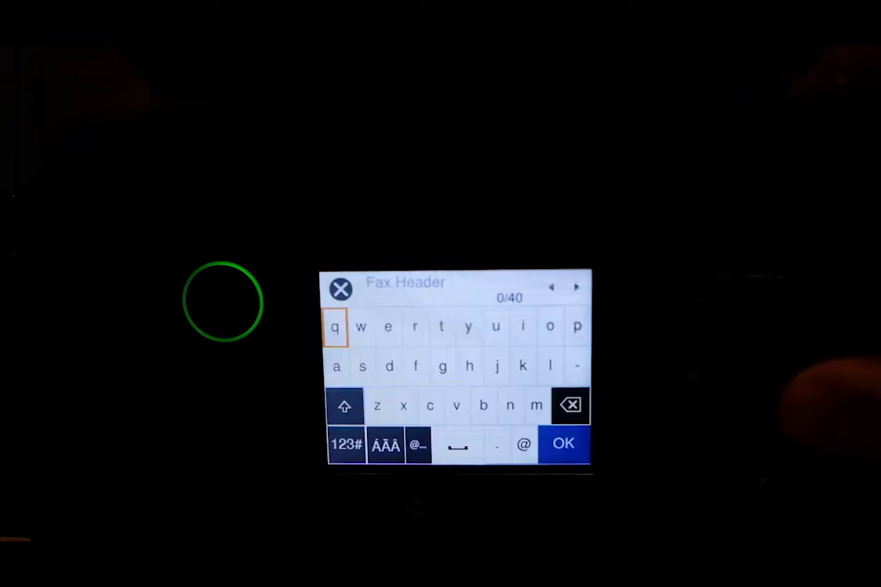
{"action": "left_click", "coordinate": [563, 443]}
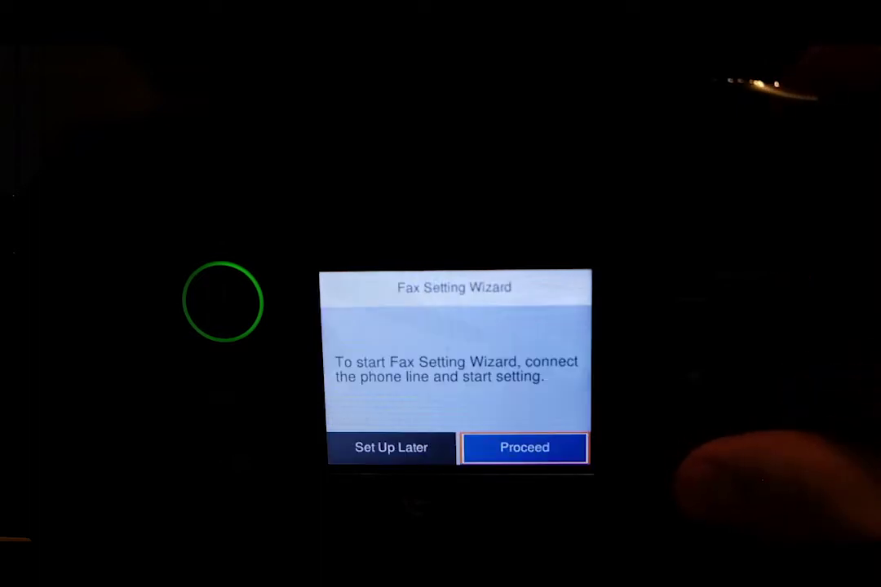
{"action": "left_click", "coordinate": [524, 447]}
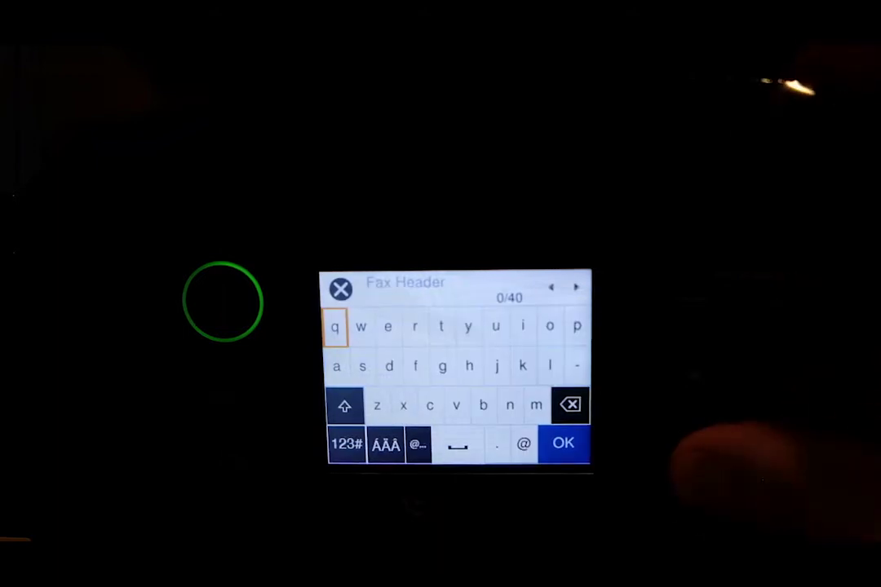
{"action": "left_click", "coordinate": [563, 444]}
{"action": "key", "text": "Left"}
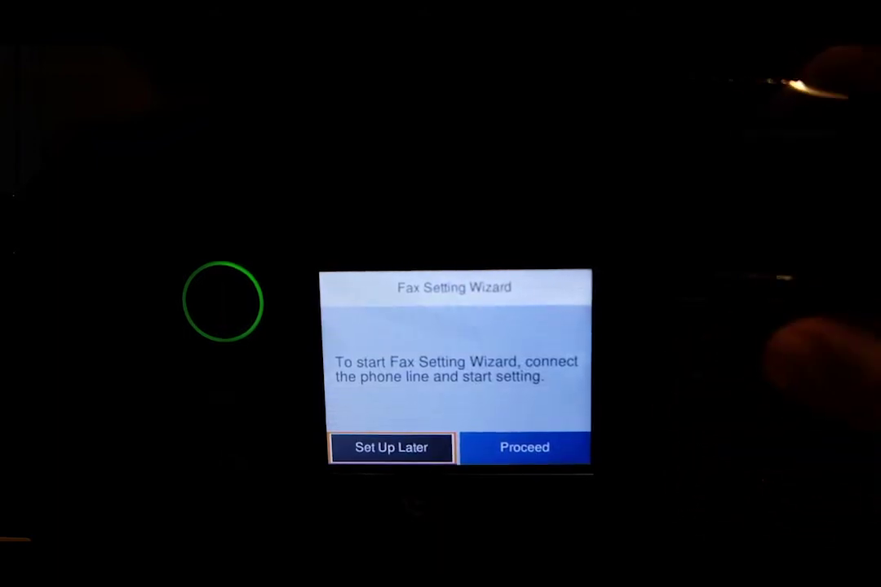
{"action": "key", "text": "Return"}
{"action": "key", "text": "Return"}
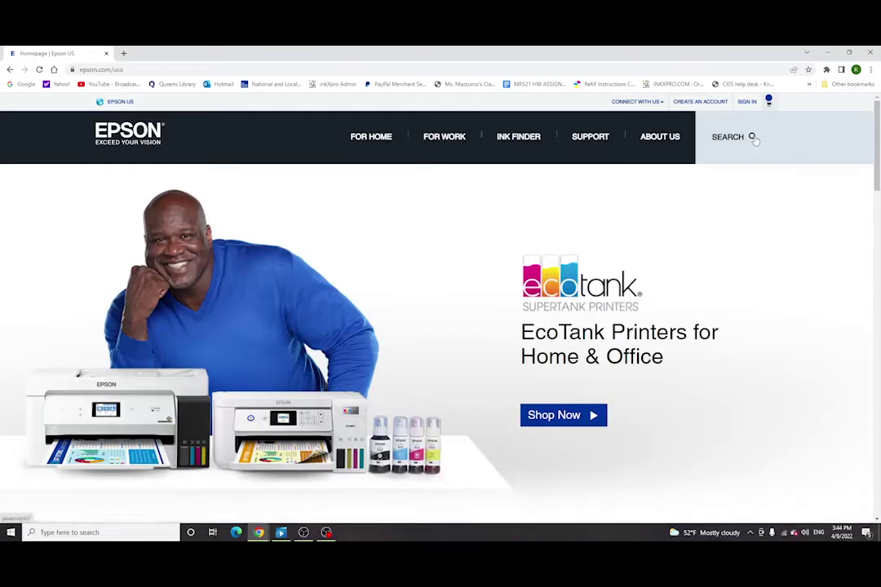
Search the Epson site for 'wf 2850' and find the WorkForce WF-2850 results
{"action": "left_click", "coordinate": [752, 138]}
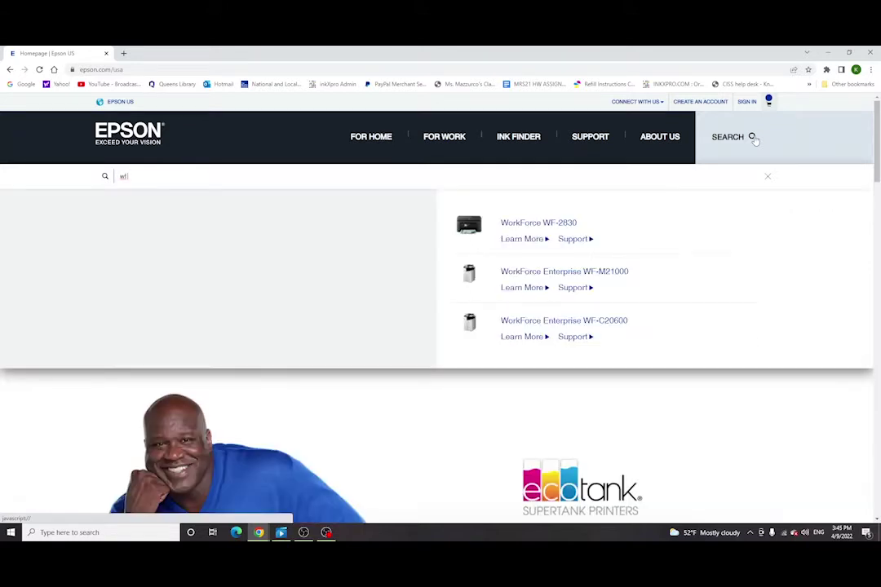
{"action": "key", "text": "Return"}
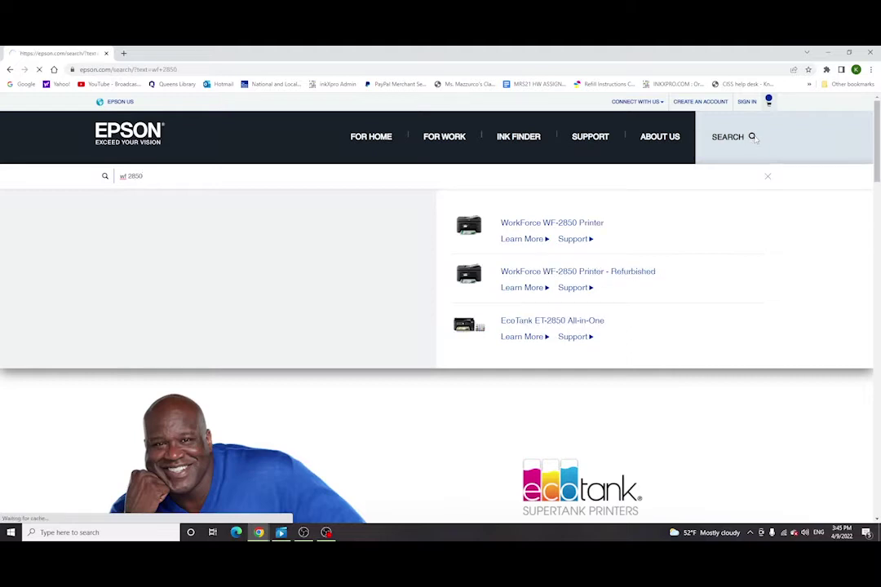
{"action": "scroll", "coordinate": [339, 347], "scroll_direction": "down", "scroll_amount": 3}
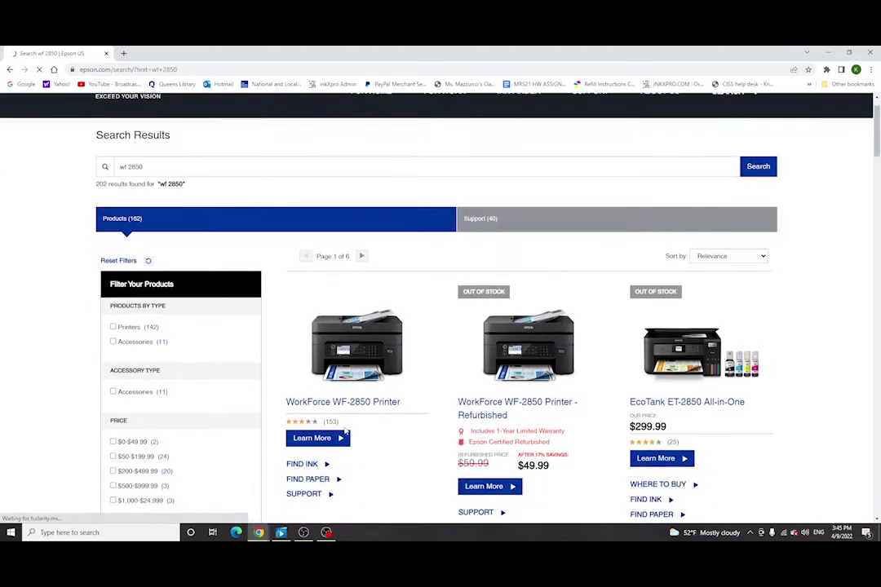
{"action": "left_click", "coordinate": [314, 394]}
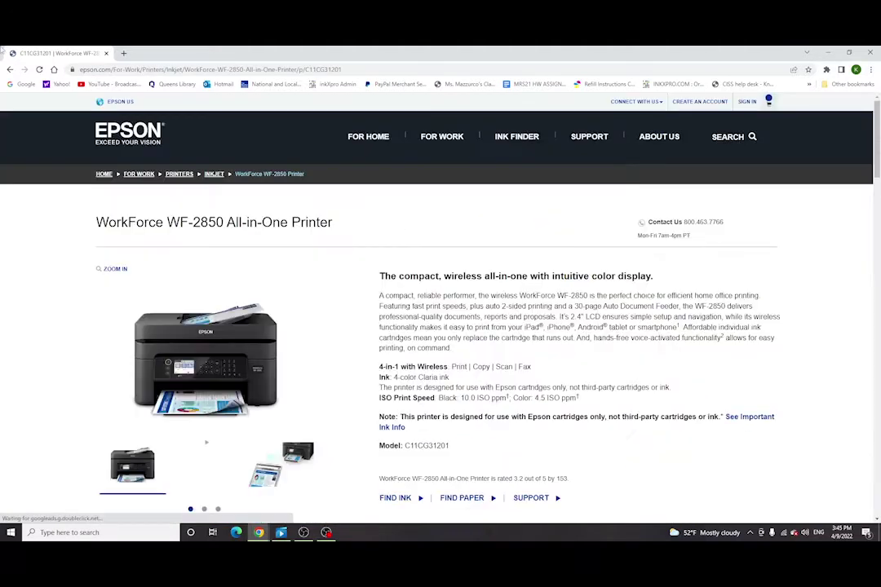
{"action": "left_click", "coordinate": [10, 69]}
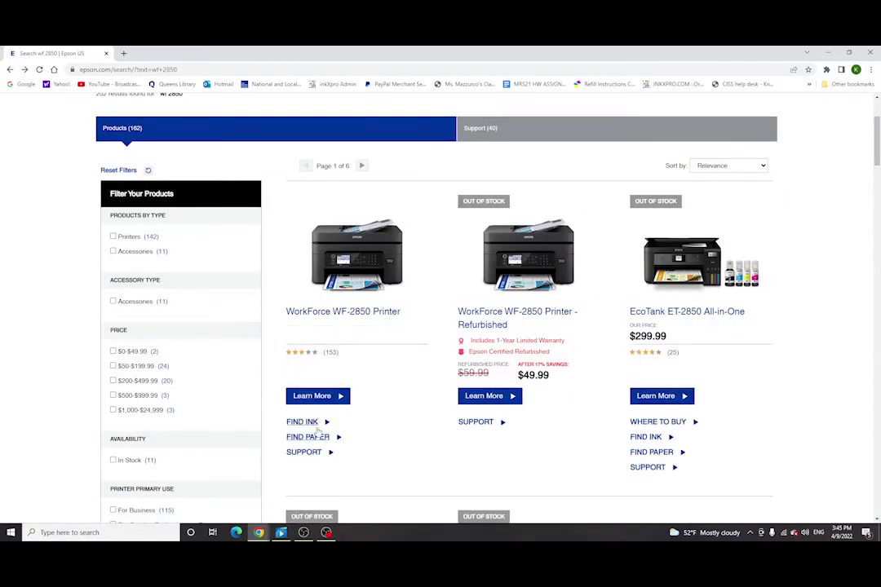
Download Printer Driver v3.01.01 from the WF-2850 support page's Drivers list
{"action": "left_click", "coordinate": [310, 454]}
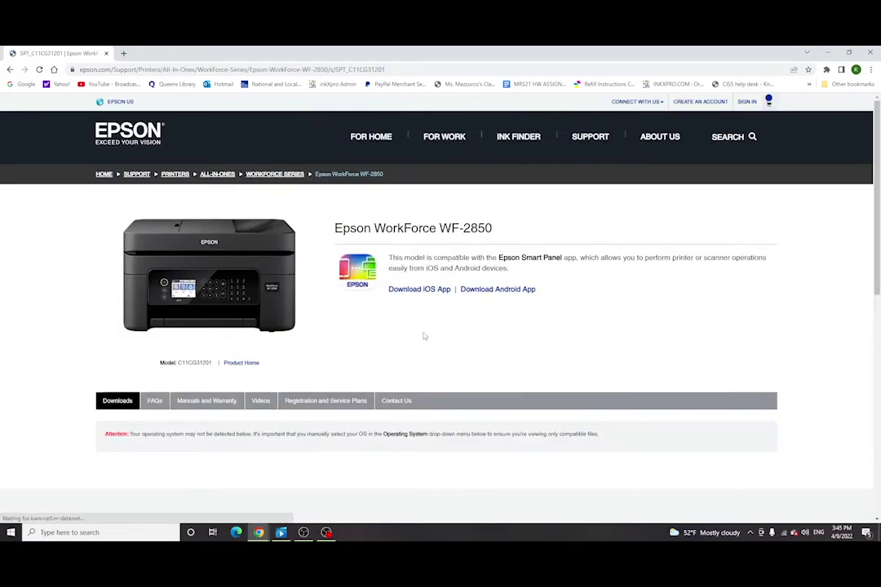
{"action": "scroll", "coordinate": [420, 333], "scroll_direction": "down", "scroll_amount": 2}
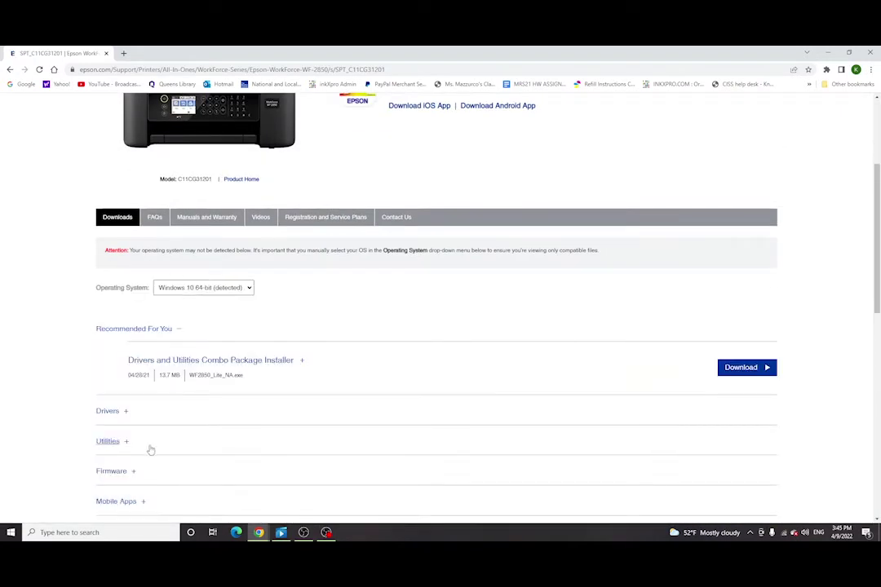
{"action": "left_click", "coordinate": [139, 415]}
{"action": "scroll", "coordinate": [828, 456], "scroll_direction": "down", "scroll_amount": 1}
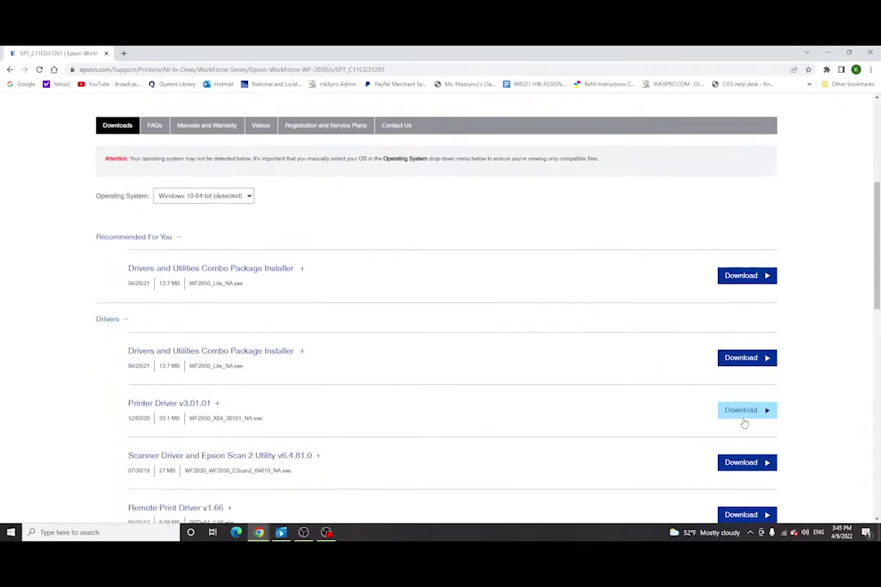
{"action": "left_click", "coordinate": [747, 410]}
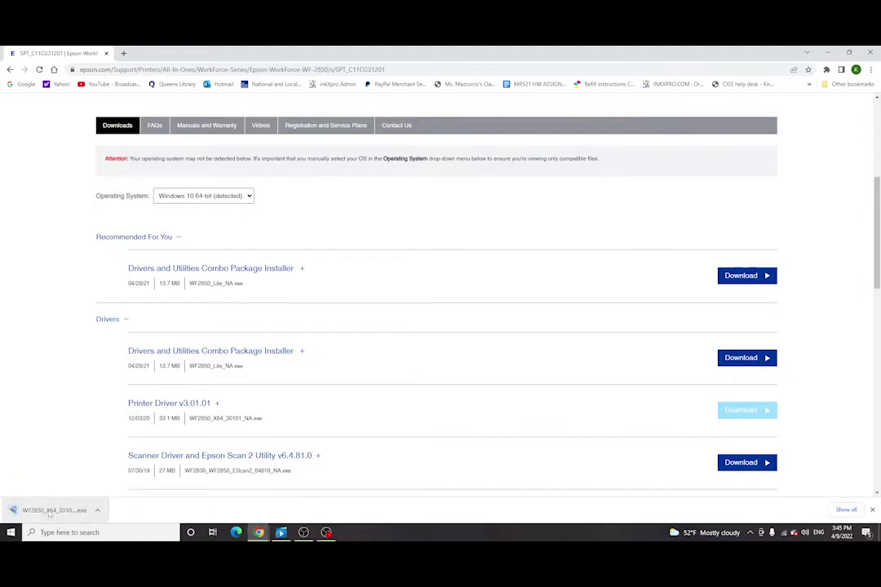
Install the driver in English, accepting the licence, using Network connection and the EPSON WF-2850 Series port
{"action": "left_click", "coordinate": [49, 512]}
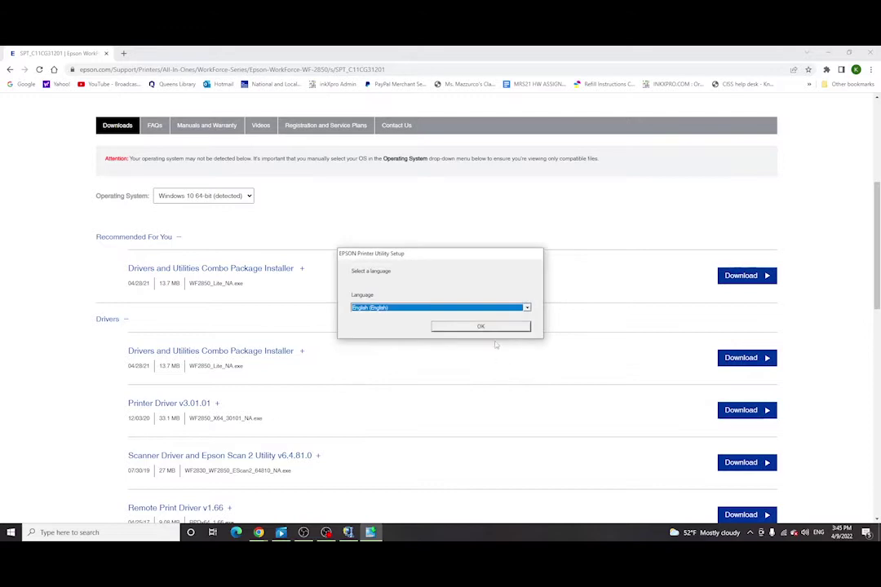
{"action": "left_click", "coordinate": [480, 326]}
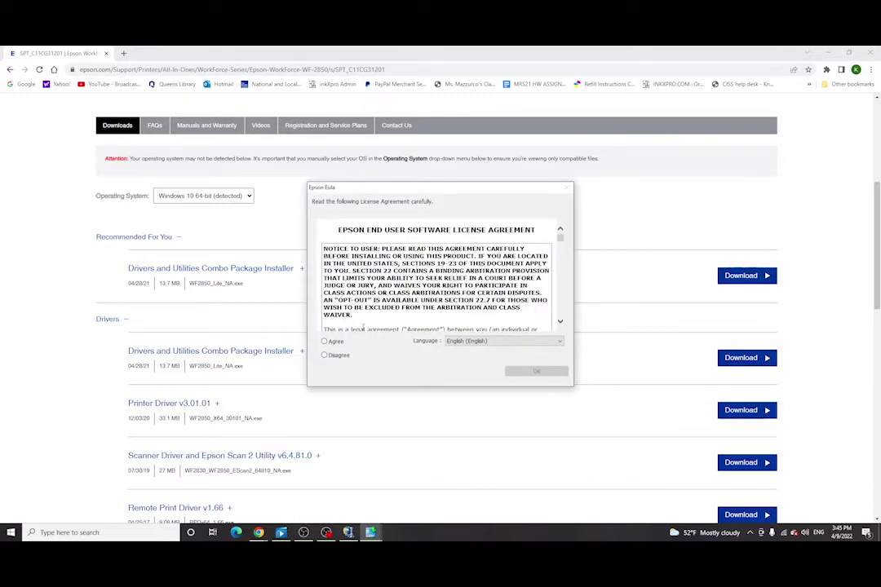
{"action": "left_click", "coordinate": [335, 343]}
{"action": "left_click", "coordinate": [536, 371]}
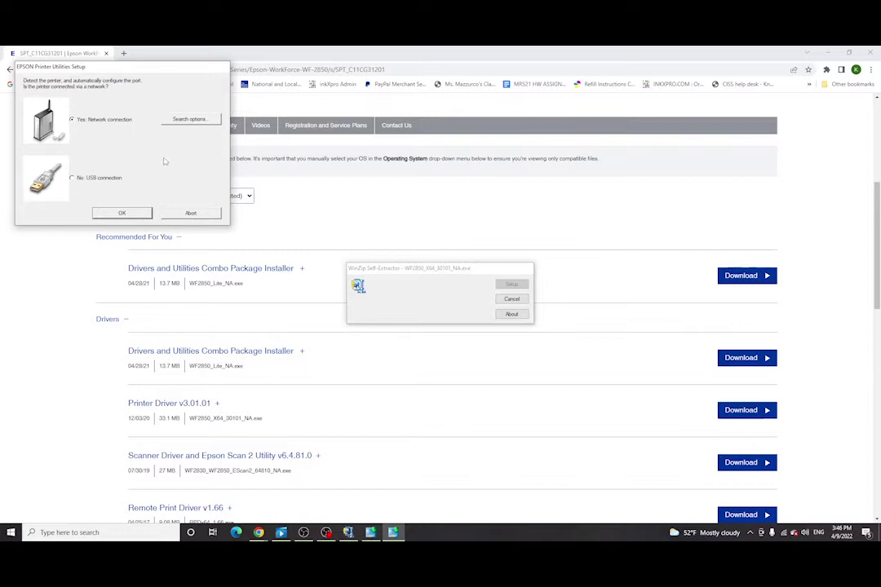
{"action": "left_click", "coordinate": [122, 213]}
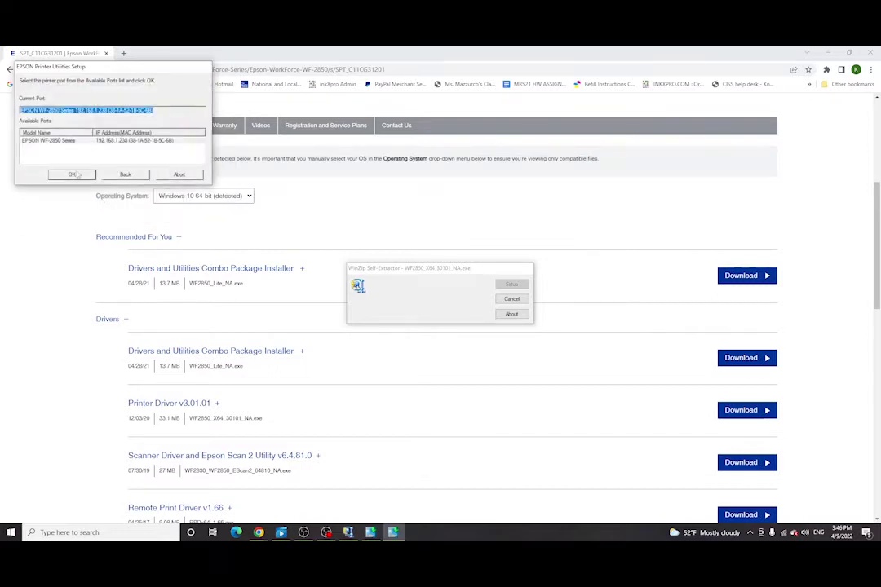
{"action": "left_click", "coordinate": [72, 175]}
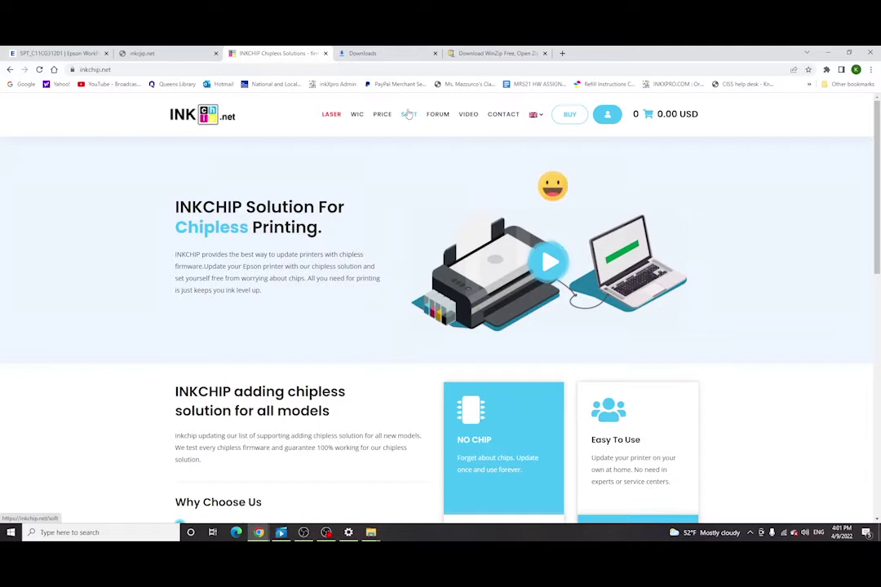
Download the WF-2850 chipless firmware from the SOFT table and show it in its folder
{"action": "left_click", "coordinate": [407, 114]}
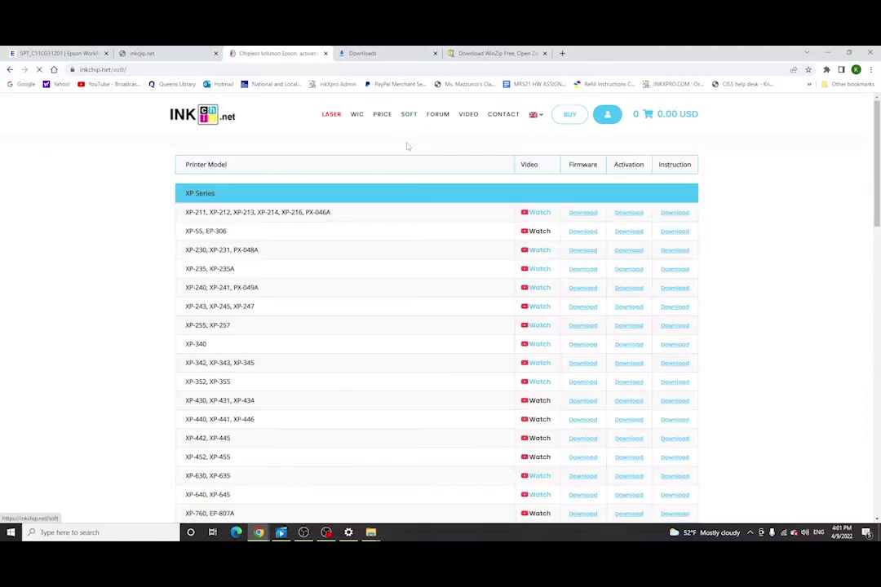
{"action": "scroll", "coordinate": [395, 196], "scroll_direction": "down", "scroll_amount": 5}
{"action": "scroll", "coordinate": [387, 236], "scroll_direction": "down", "scroll_amount": 4}
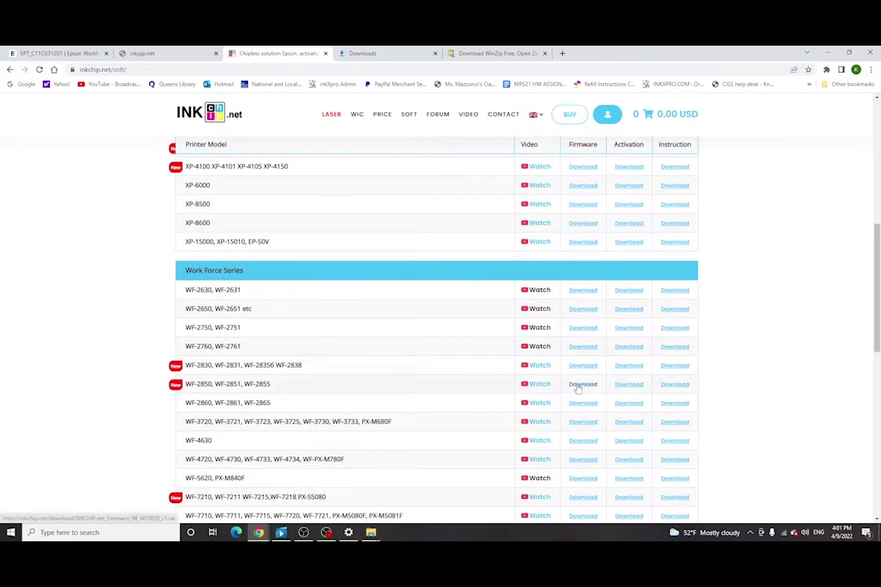
{"action": "left_click", "coordinate": [583, 384]}
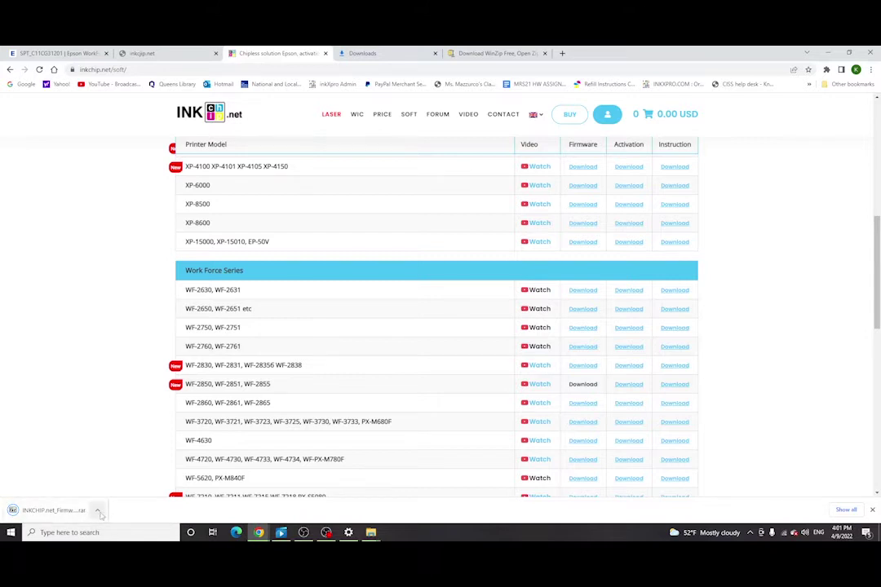
{"action": "left_click", "coordinate": [97, 509]}
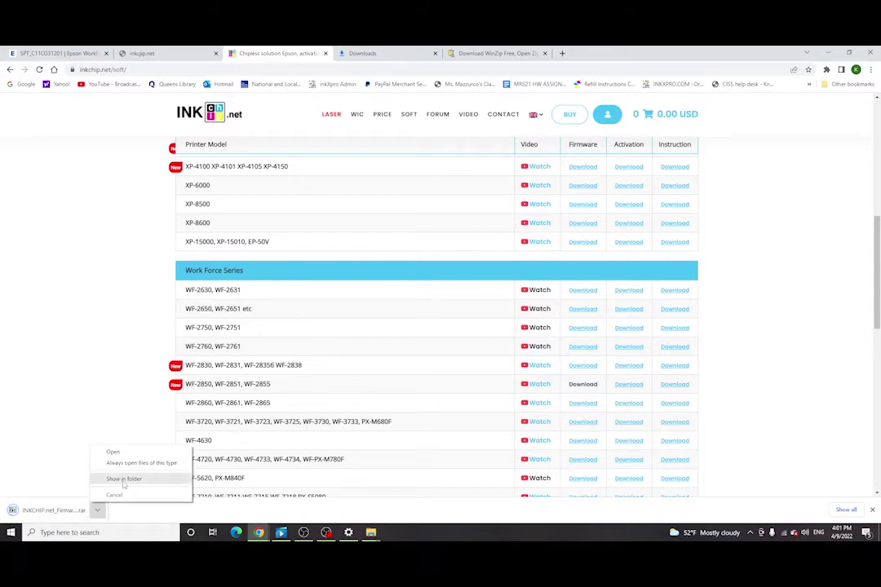
{"action": "left_click", "coordinate": [124, 479]}
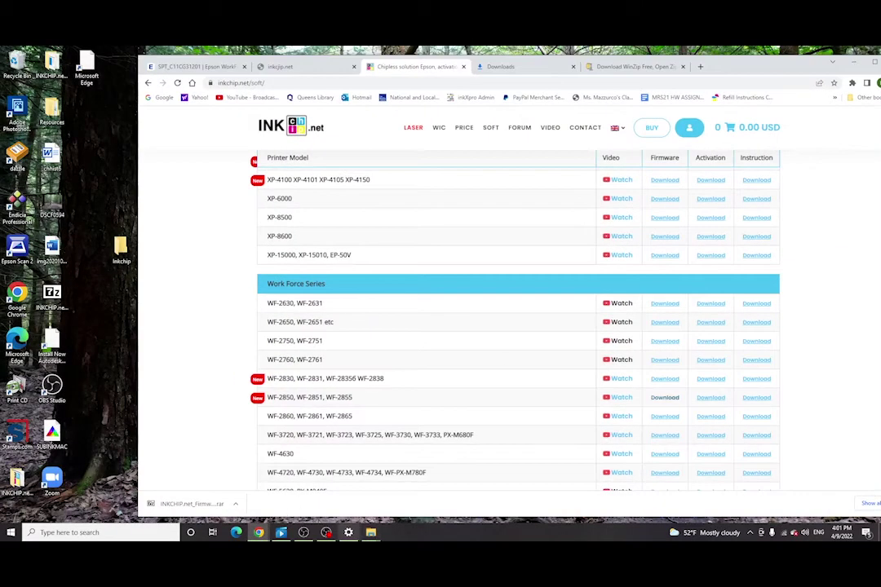
Move the WF2850 firmware rar from Downloads into the desktop Inkchip folder and open it
{"action": "mouse_move", "coordinate": [370, 532]}
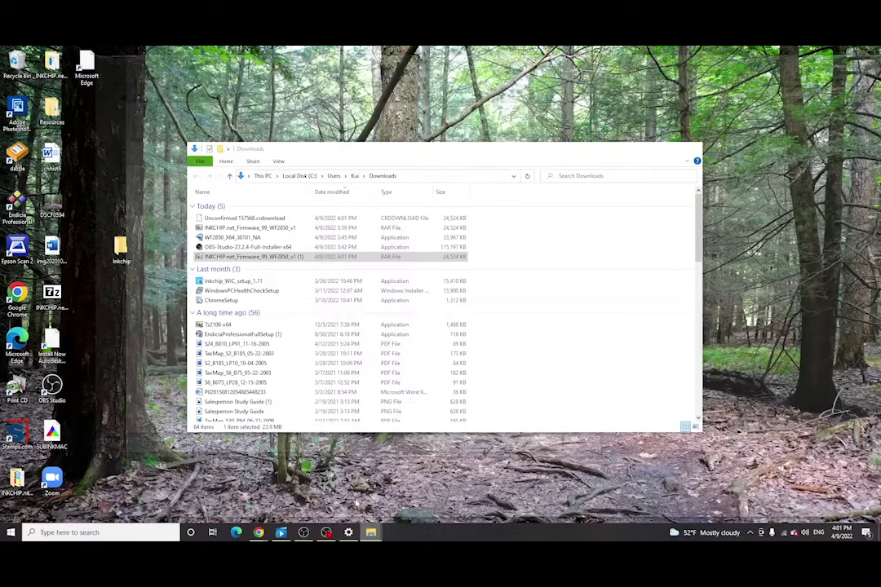
{"action": "left_click", "coordinate": [357, 509]}
{"action": "left_click_drag", "start_coordinate": [224, 257], "coordinate": [120, 253]}
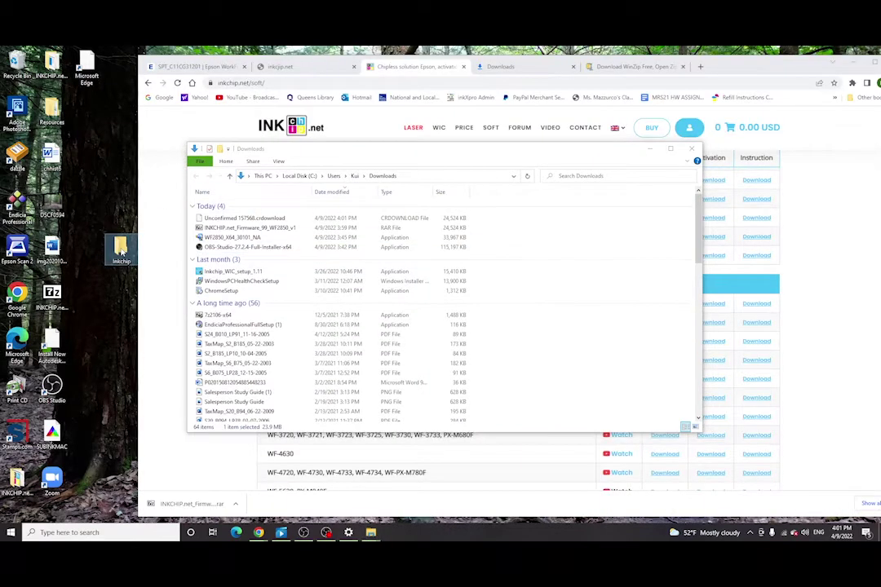
{"action": "double_click", "coordinate": [121, 253]}
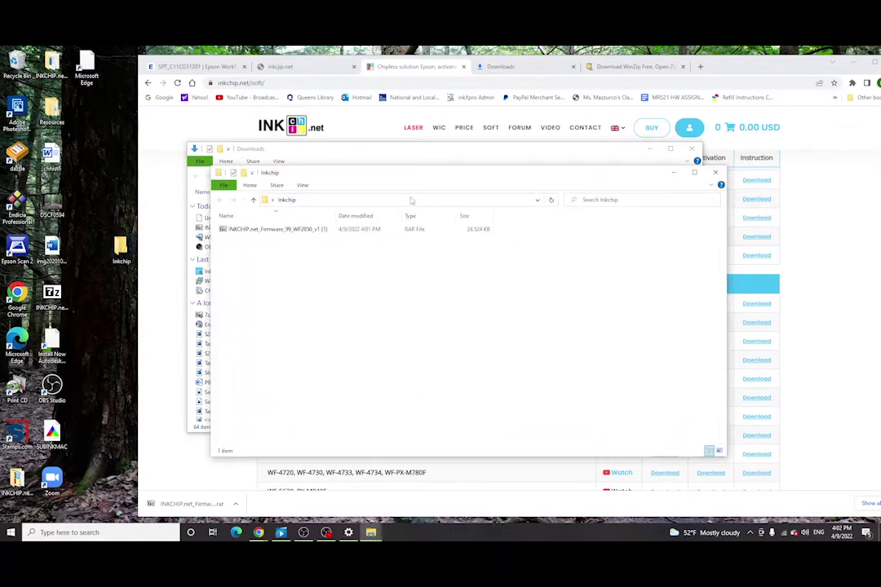
Extract the archive with 7-Zip Extract Here and run the INKCHIP.net firmware updater inside
{"action": "right_click", "coordinate": [371, 229]}
{"action": "mouse_move", "coordinate": [405, 254]}
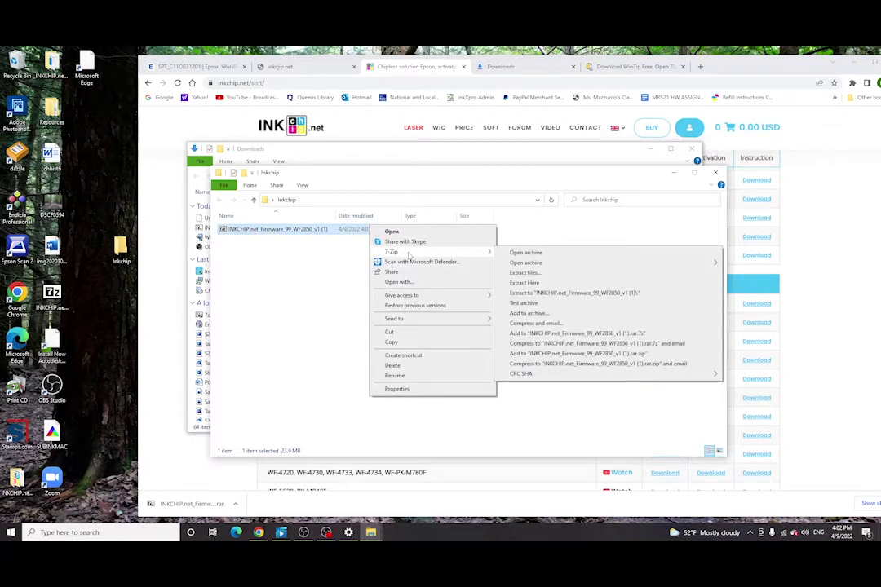
{"action": "left_click", "coordinate": [524, 283]}
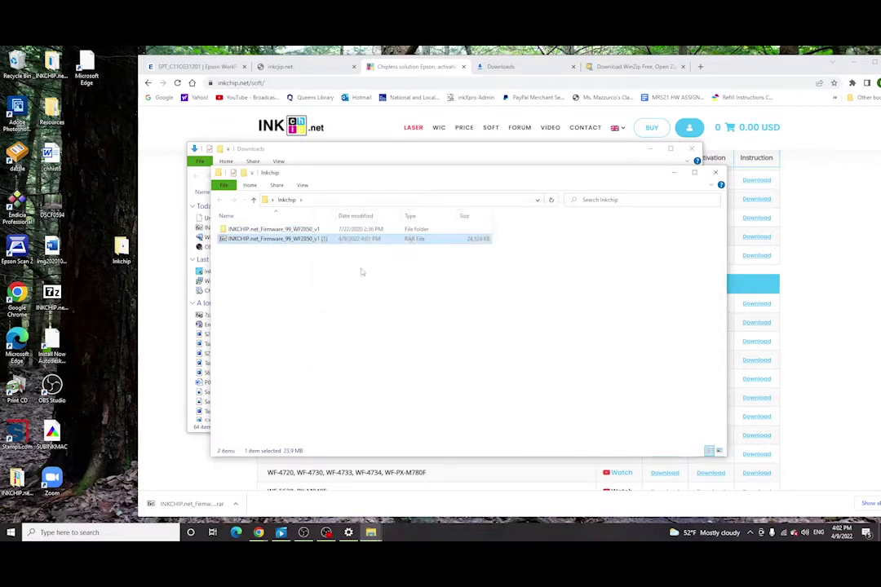
{"action": "double_click", "coordinate": [330, 231]}
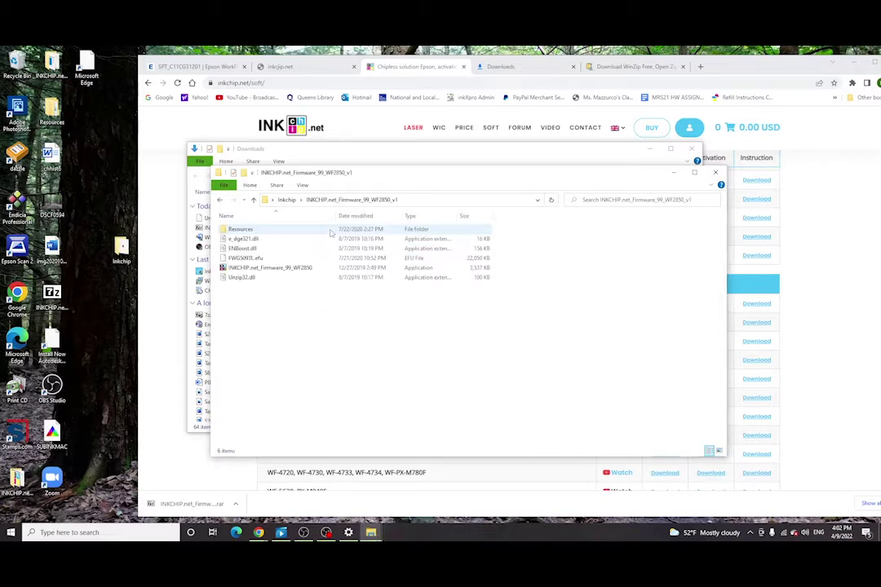
{"action": "double_click", "coordinate": [301, 271]}
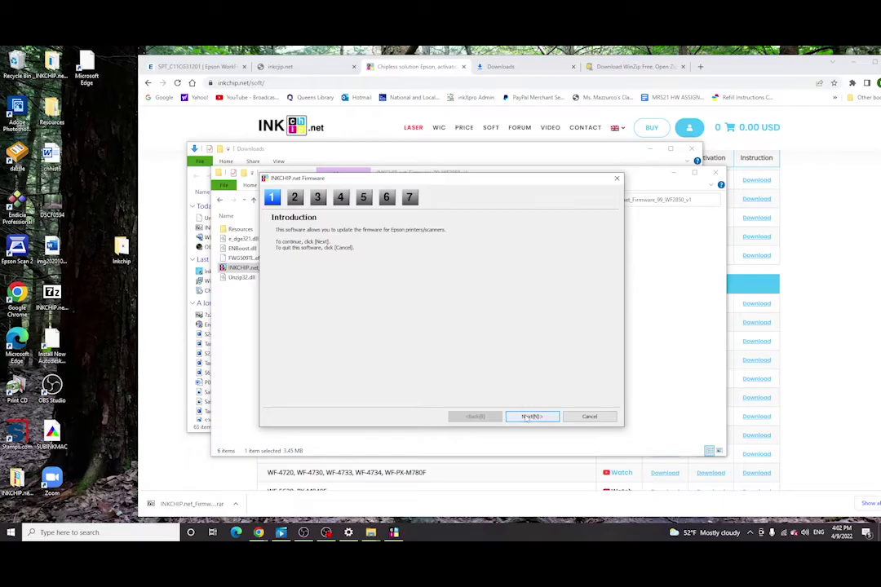
Accept the INKCHIP.net licence and start the WF-2850 Series firmware update, confirming with Yes
{"action": "left_click", "coordinate": [531, 417]}
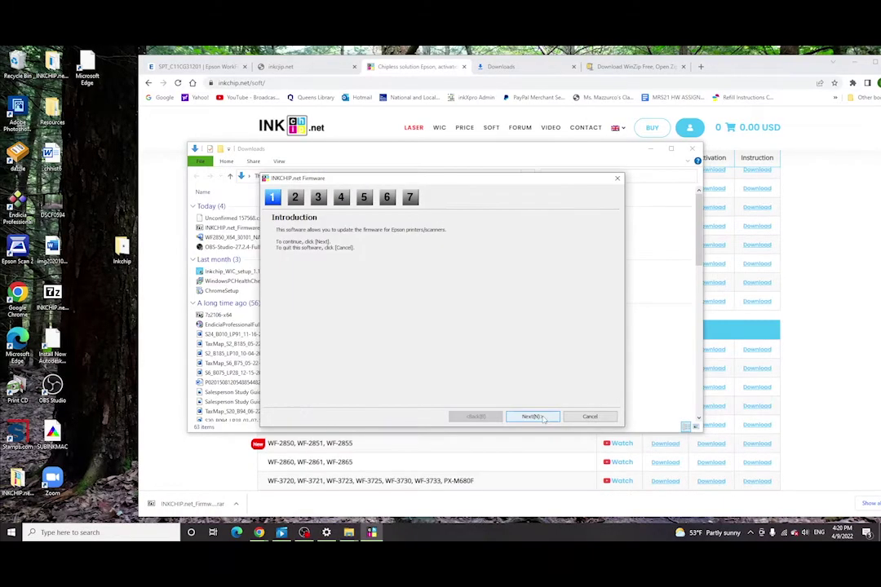
{"action": "left_click", "coordinate": [528, 416]}
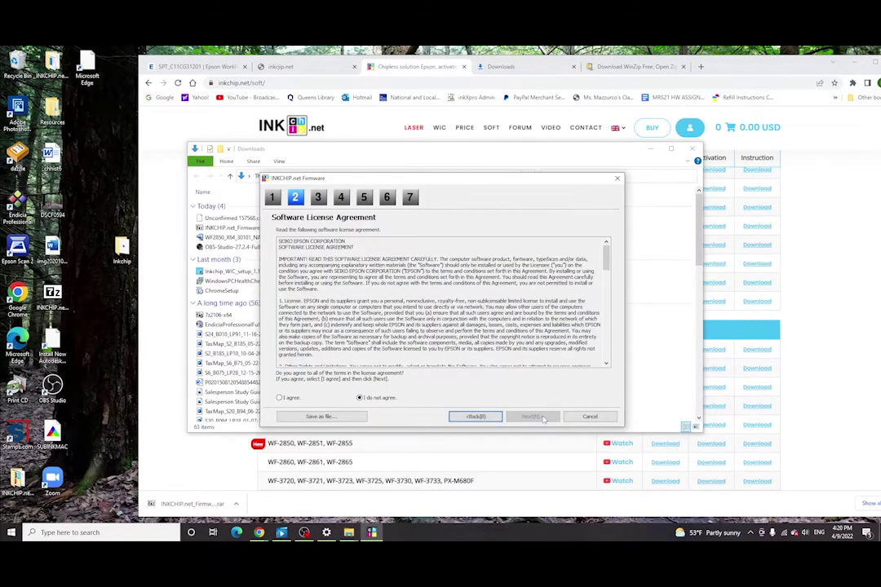
{"action": "left_click", "coordinate": [286, 398]}
{"action": "left_click", "coordinate": [545, 417]}
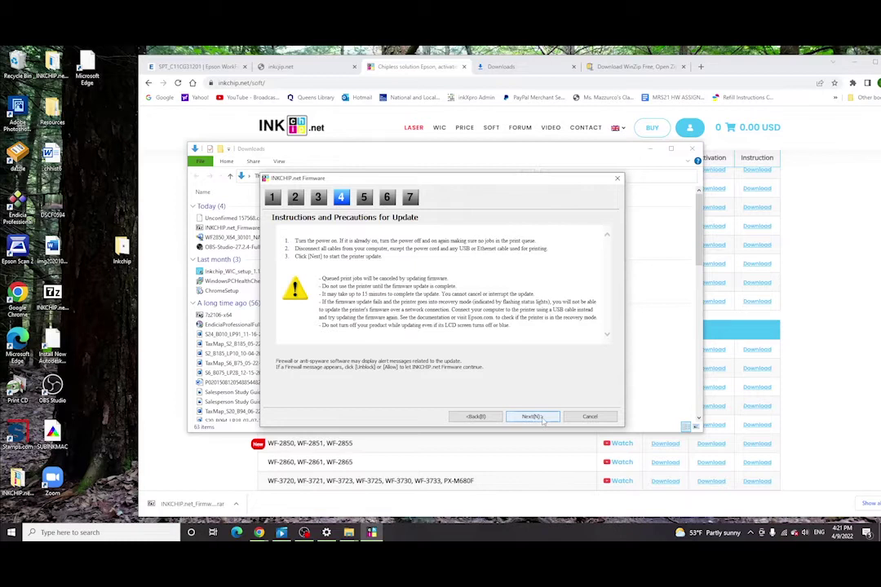
{"action": "left_click", "coordinate": [541, 418]}
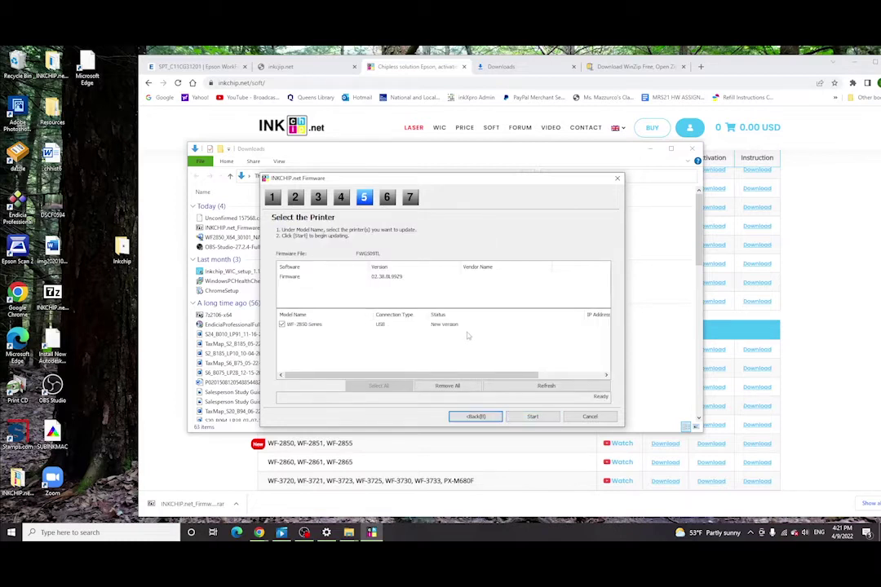
{"action": "left_click", "coordinate": [532, 417]}
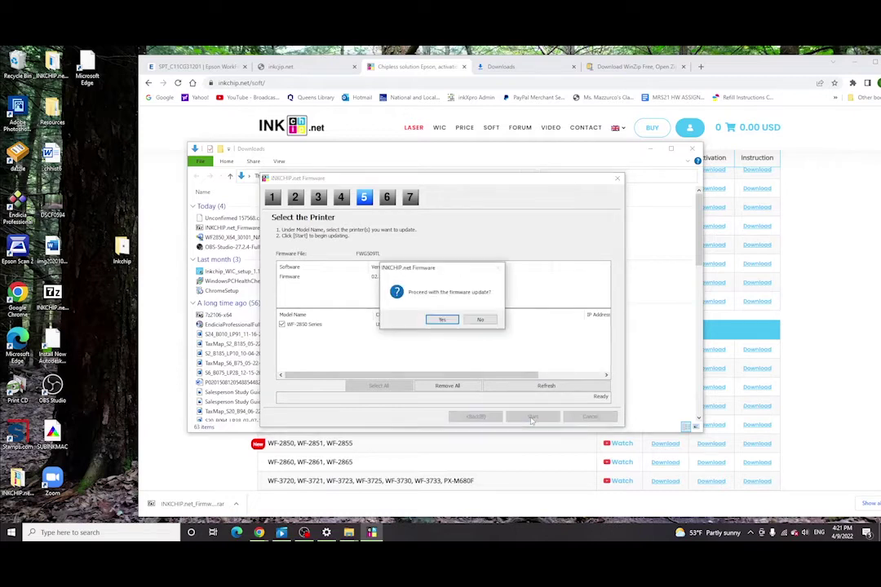
{"action": "left_click", "coordinate": [451, 321]}
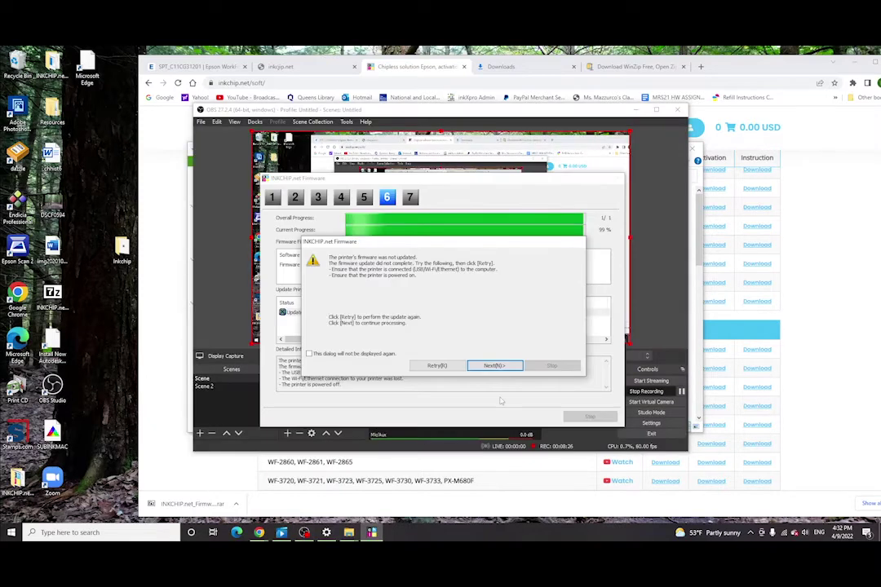
Dismiss the not-updated warning, finish the updater, and return to the inkchip.net download table
{"action": "left_click", "coordinate": [494, 365]}
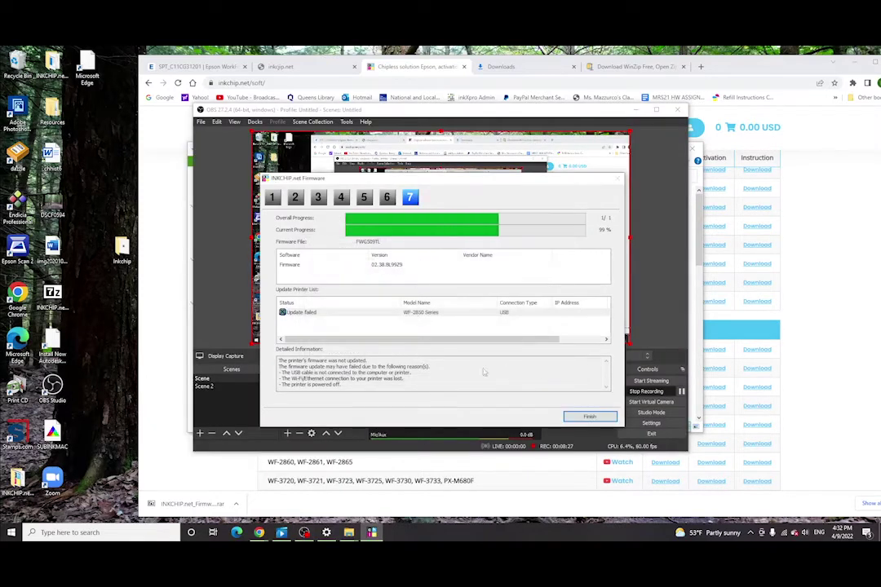
{"action": "left_click", "coordinate": [603, 420]}
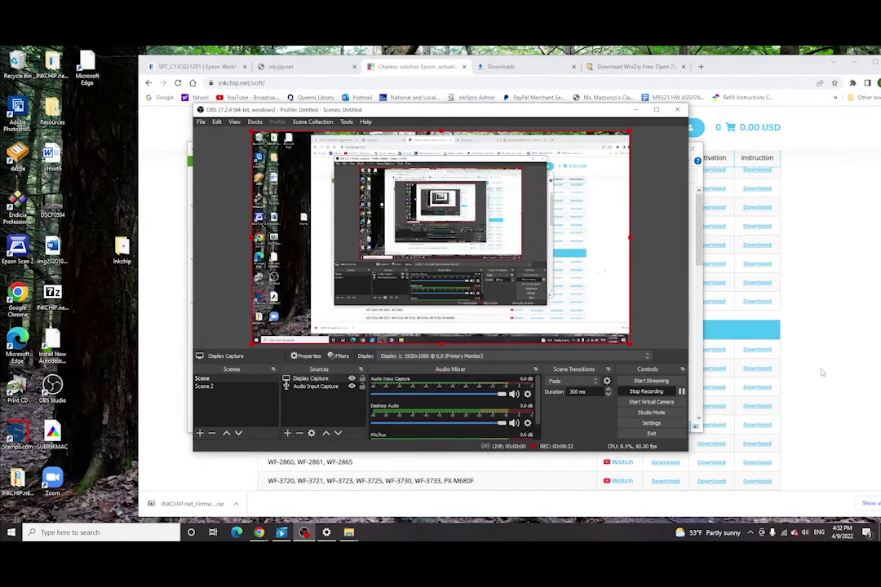
{"action": "left_click", "coordinate": [783, 368]}
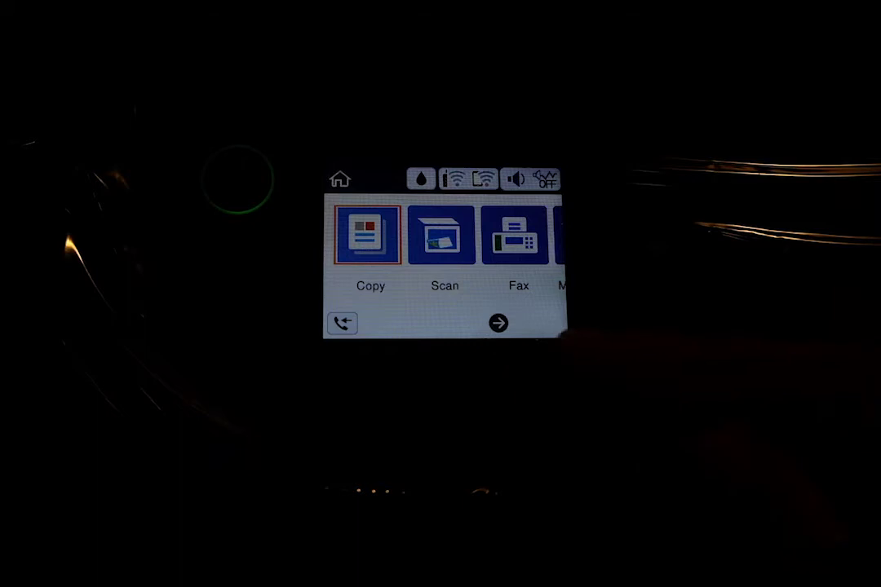
Navigate the printer's home screen into Settings and open Firmware Update with Update selected
{"action": "key", "text": "Right"}
{"action": "key", "text": "Right"}
{"action": "key", "text": "Right"}
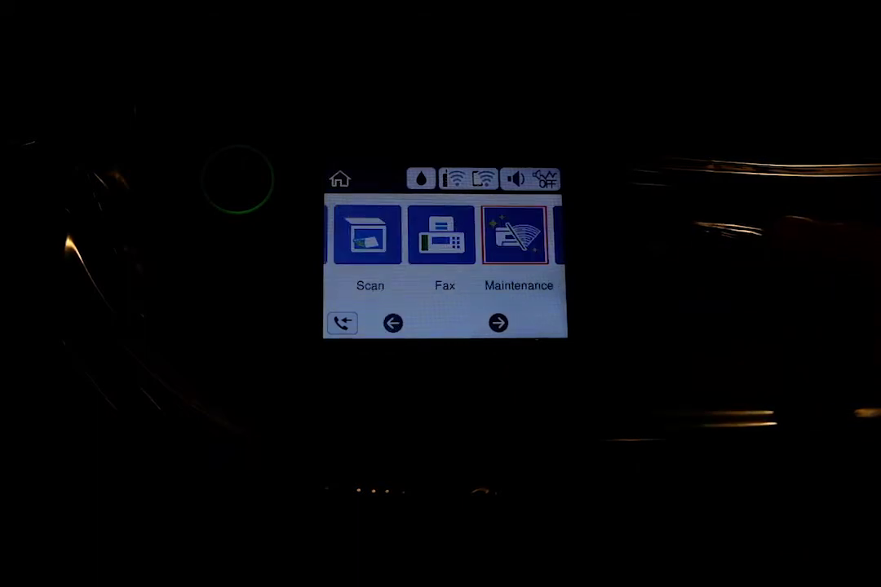
{"action": "key", "text": "Right"}
{"action": "key", "text": "Return"}
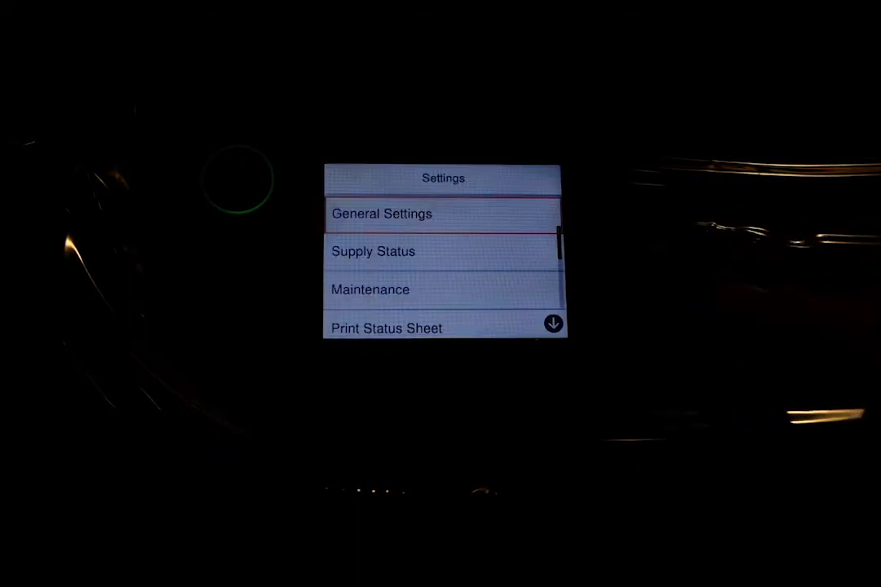
{"action": "key", "text": "Down"}
{"action": "key", "text": "Down"}
{"action": "key", "text": "Down"}
{"action": "key", "text": "Down"}
{"action": "key", "text": "Down"}
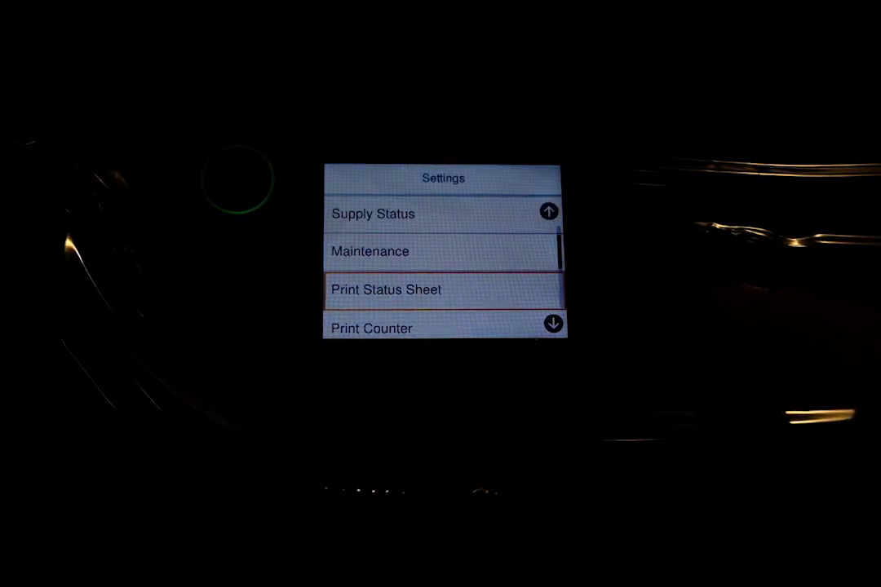
{"action": "key", "text": "Down"}
{"action": "key", "text": "Down"}
{"action": "key", "text": "Down"}
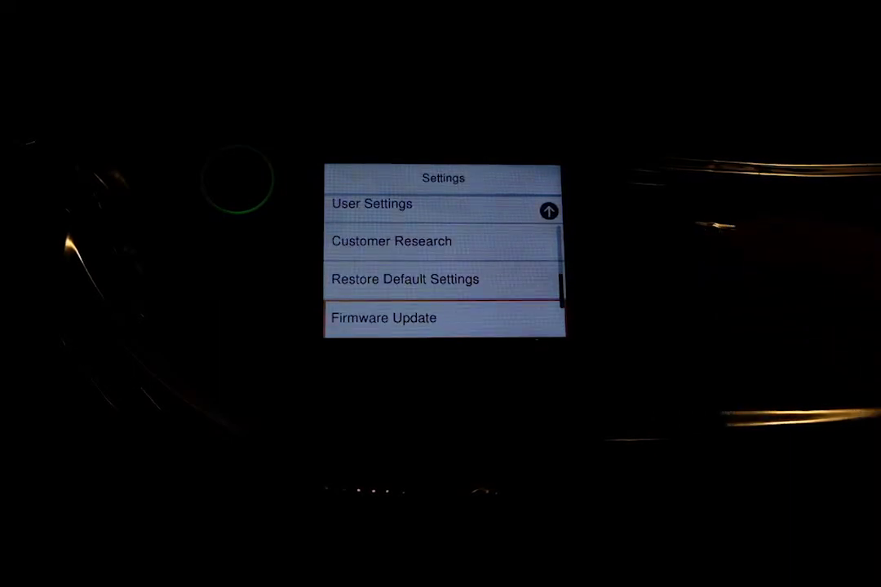
{"action": "key", "text": "Return"}
{"action": "key", "text": "Down"}
{"action": "key", "text": "Up"}
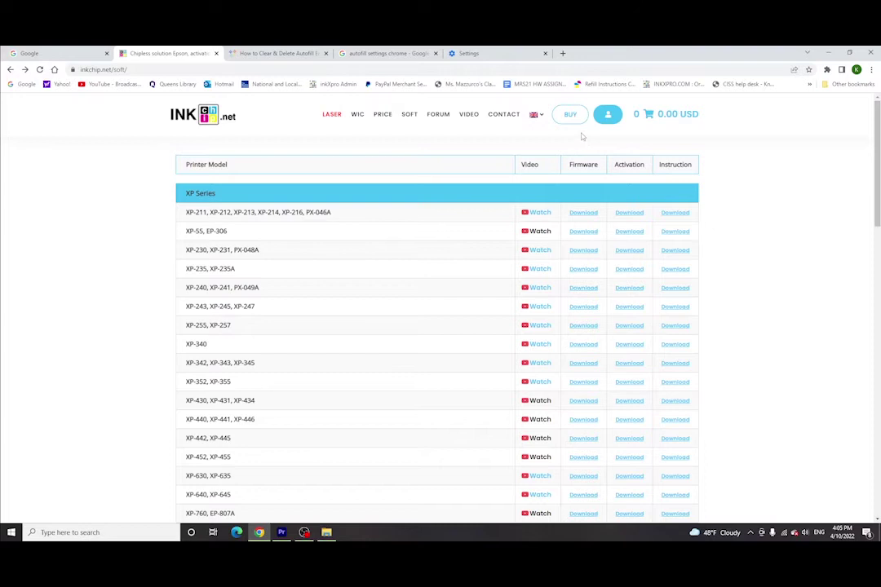
Add a Work Force Series code for the WF-2850, WF-2851, WF-2855 model to the cart
{"action": "left_click", "coordinate": [580, 119]}
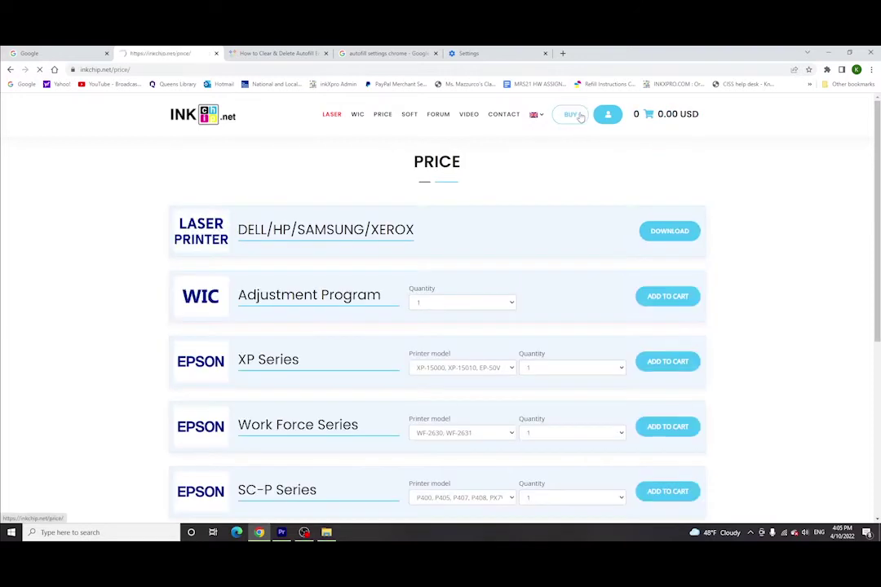
{"action": "scroll", "coordinate": [374, 295], "scroll_direction": "down", "scroll_amount": 1}
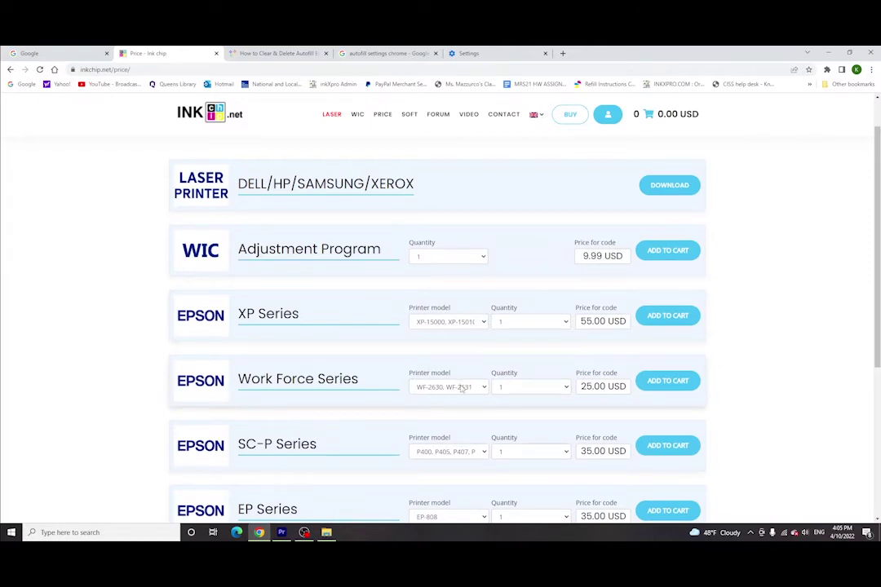
{"action": "left_click", "coordinate": [462, 389]}
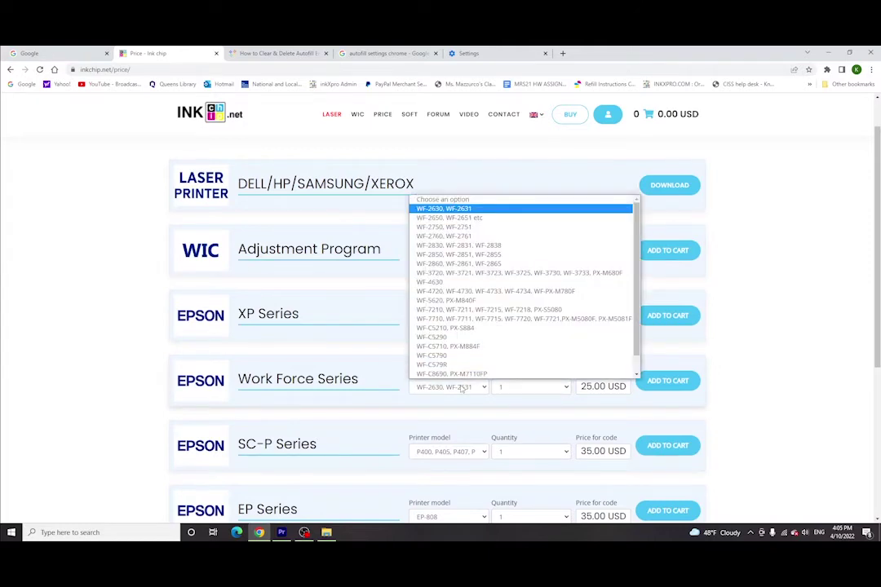
{"action": "left_click", "coordinate": [455, 255]}
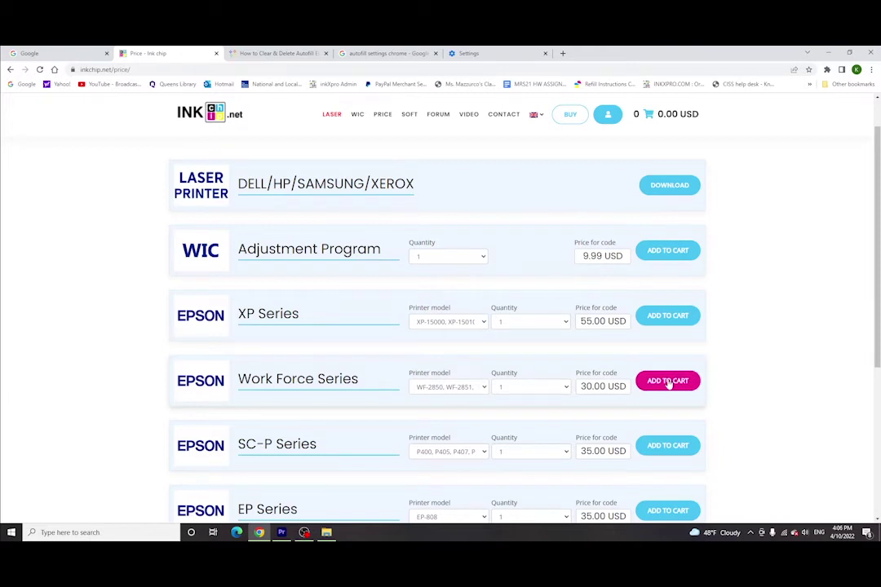
{"action": "left_click", "coordinate": [668, 383]}
Apply coupon INKXPRO in the cart for 27.00 USD and proceed to checkout
{"action": "left_click", "coordinate": [646, 117]}
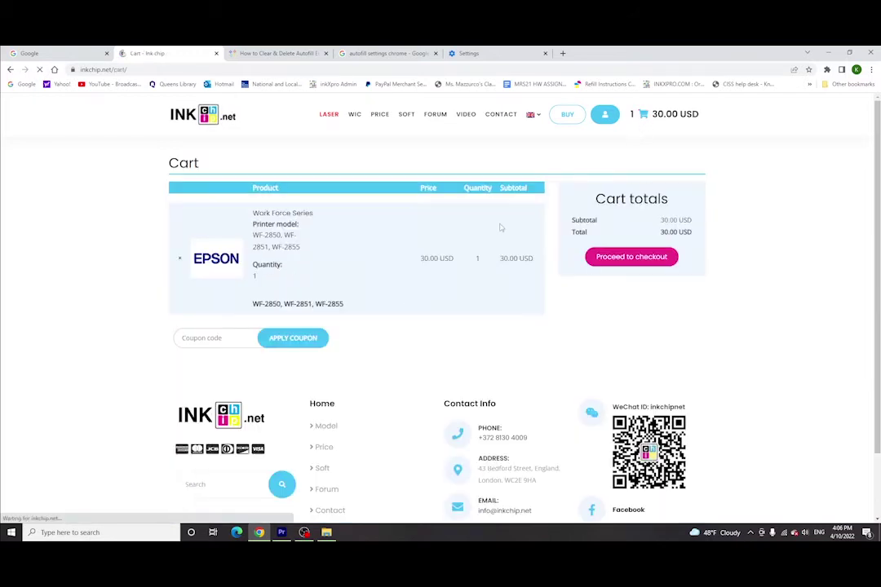
{"action": "left_click", "coordinate": [233, 338]}
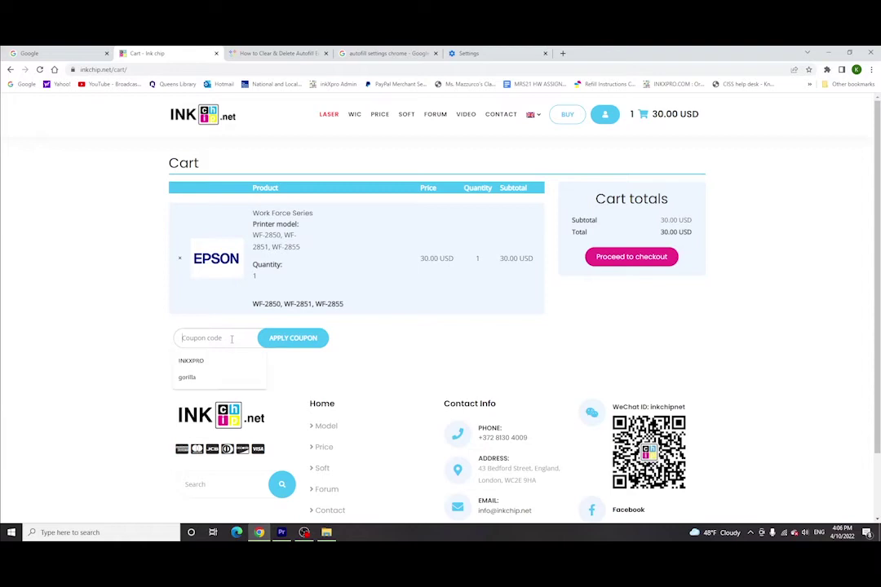
{"action": "left_click", "coordinate": [221, 361]}
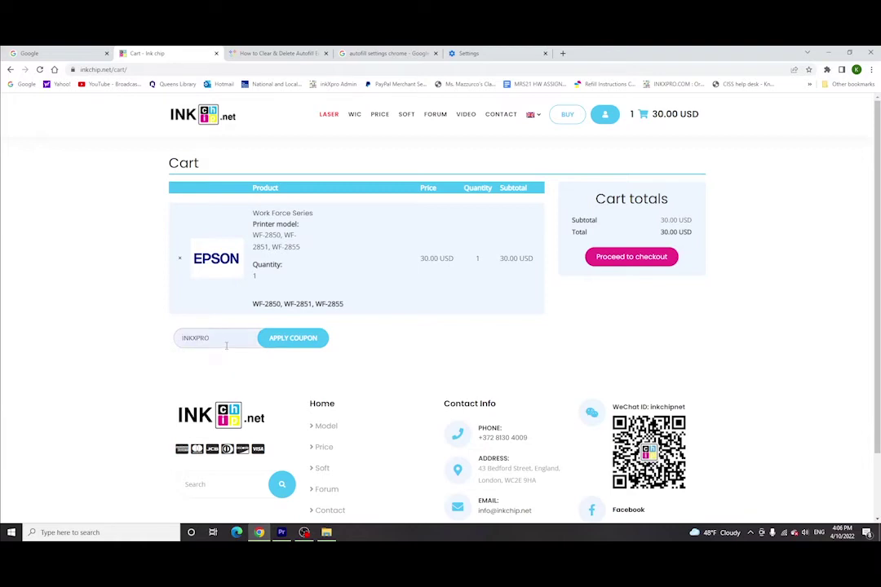
{"action": "left_click", "coordinate": [322, 338]}
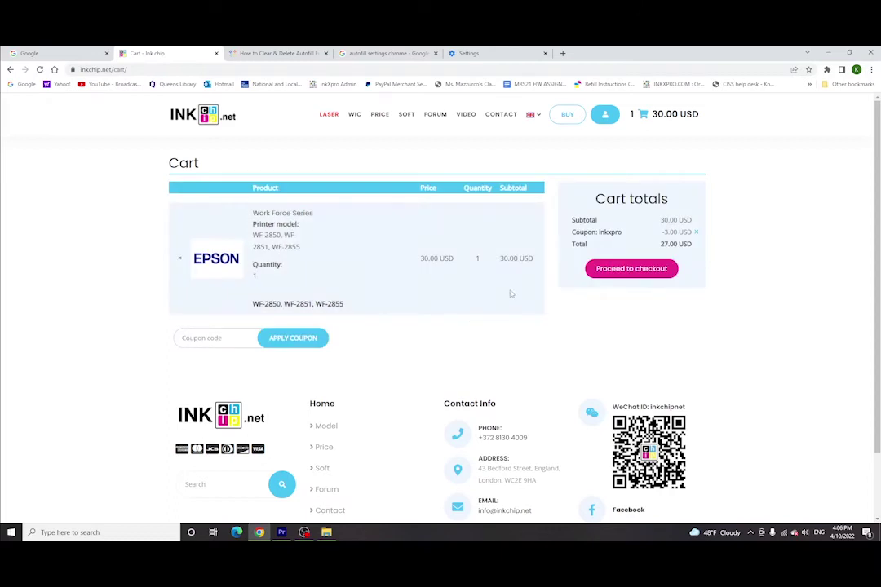
{"action": "left_click", "coordinate": [650, 274]}
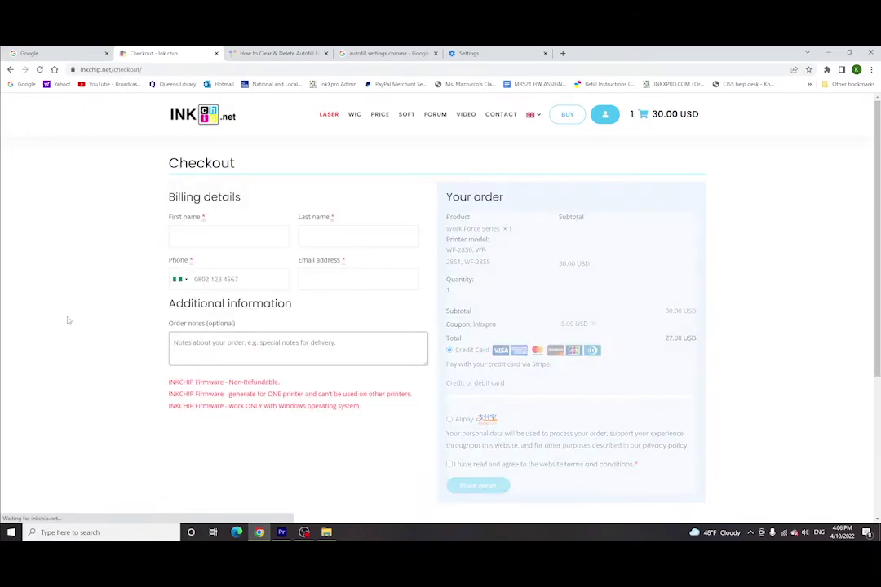
{"action": "scroll", "coordinate": [246, 250], "scroll_direction": "down", "scroll_amount": 2}
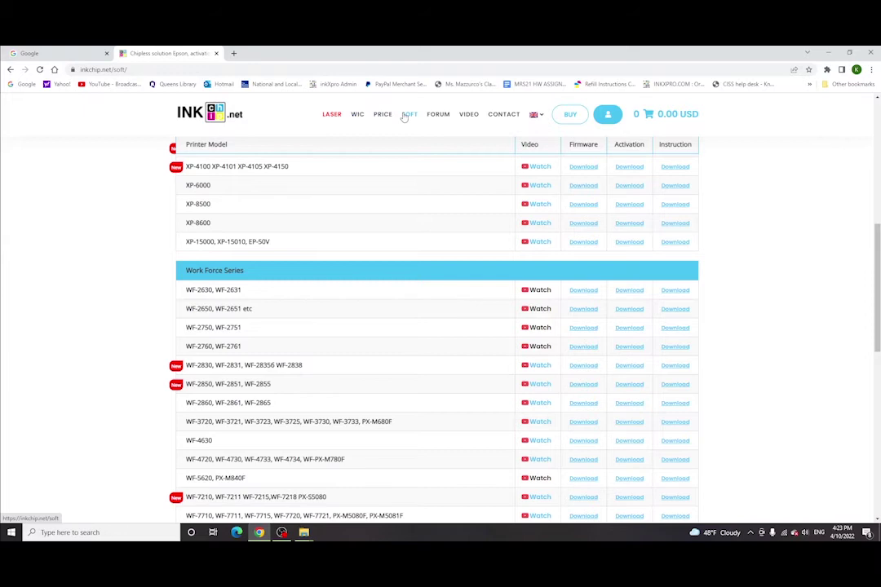
Download the WF-2850 Activation tool and show INKCHIP.net_Activation in the Downloads folder
{"action": "scroll", "coordinate": [404, 118], "scroll_direction": "up", "scroll_amount": 5}
{"action": "scroll", "coordinate": [400, 167], "scroll_direction": "down", "scroll_amount": 2}
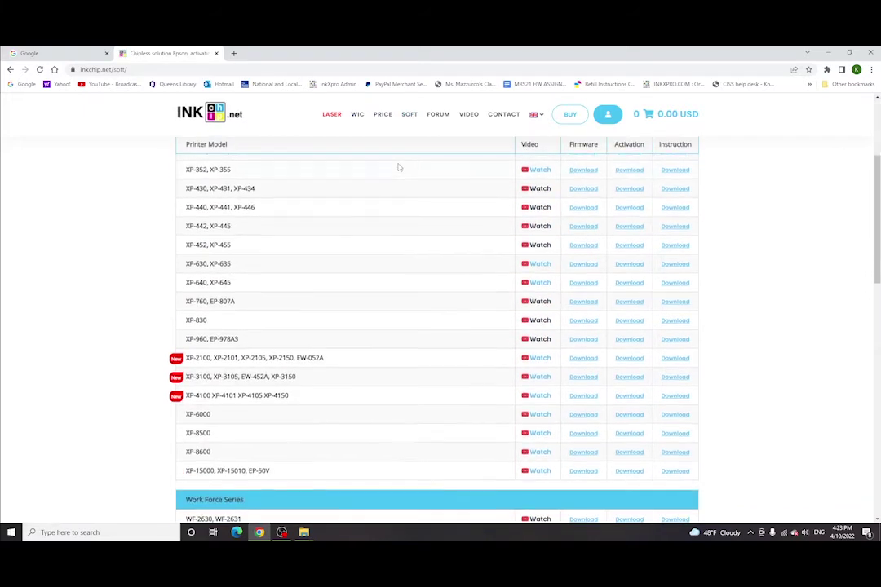
{"action": "scroll", "coordinate": [400, 163], "scroll_direction": "down", "scroll_amount": 3}
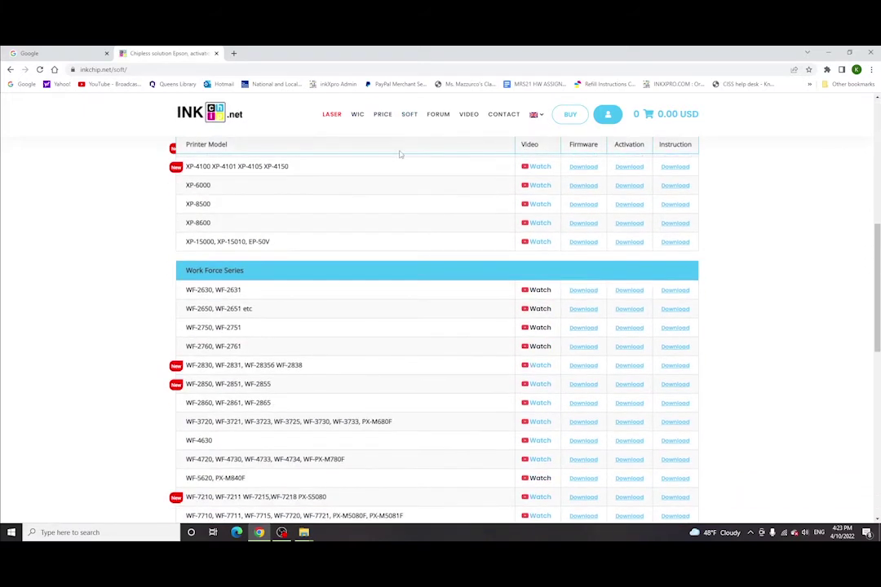
{"action": "left_click", "coordinate": [627, 384]}
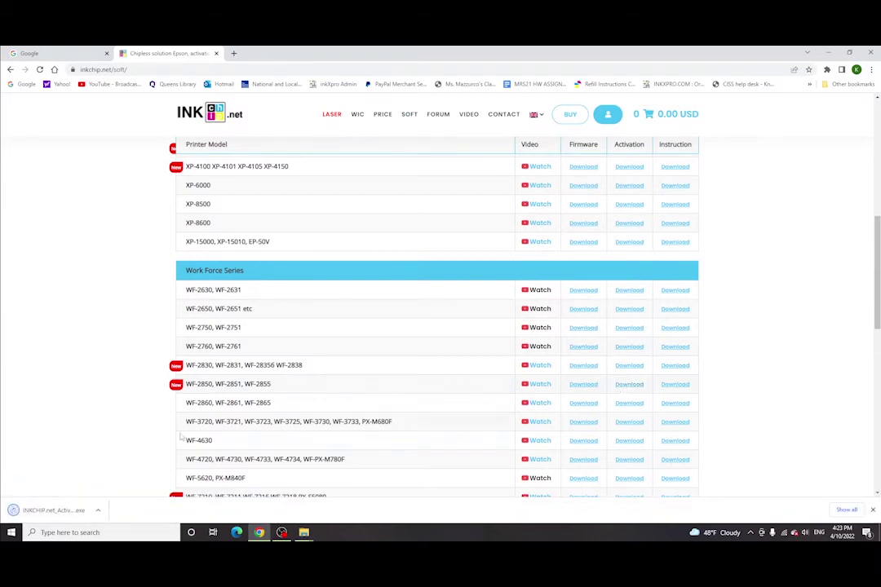
{"action": "left_click", "coordinate": [98, 510]}
{"action": "left_click", "coordinate": [123, 479]}
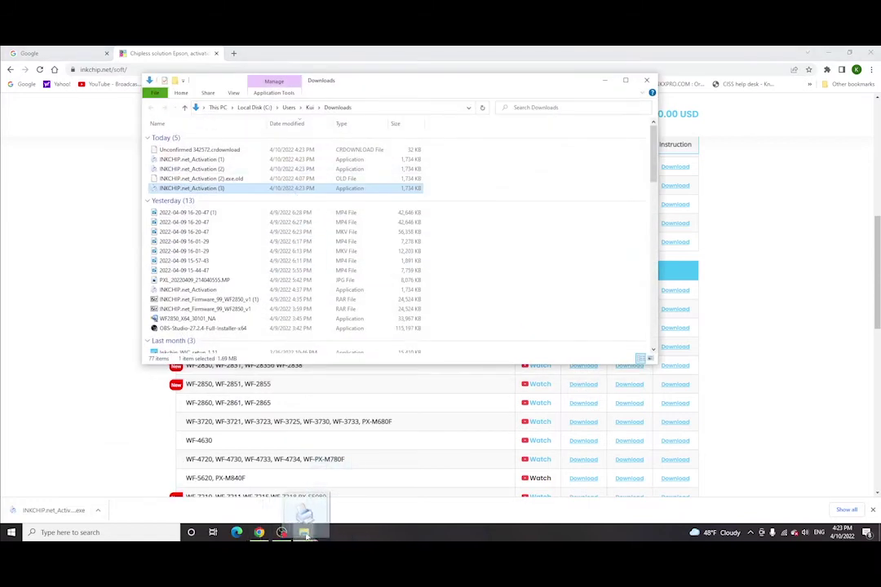
Move INKCHIP.net_Activation (3) into the Inkchip folder, run it past the Windows protection warning, and relaunch it
{"action": "mouse_move", "coordinate": [307, 534]}
{"action": "left_click_drag", "start_coordinate": [307, 534], "coordinate": [261, 269]}
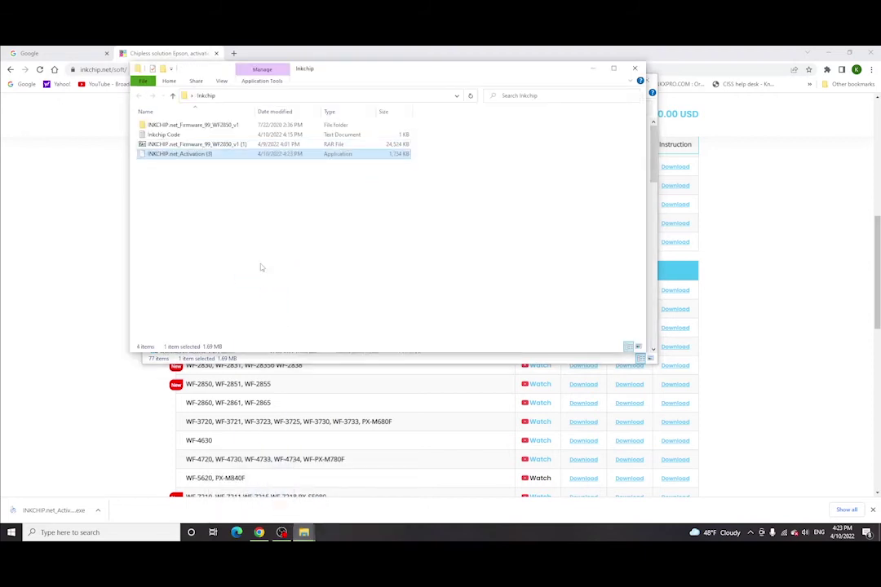
{"action": "double_click", "coordinate": [239, 156]}
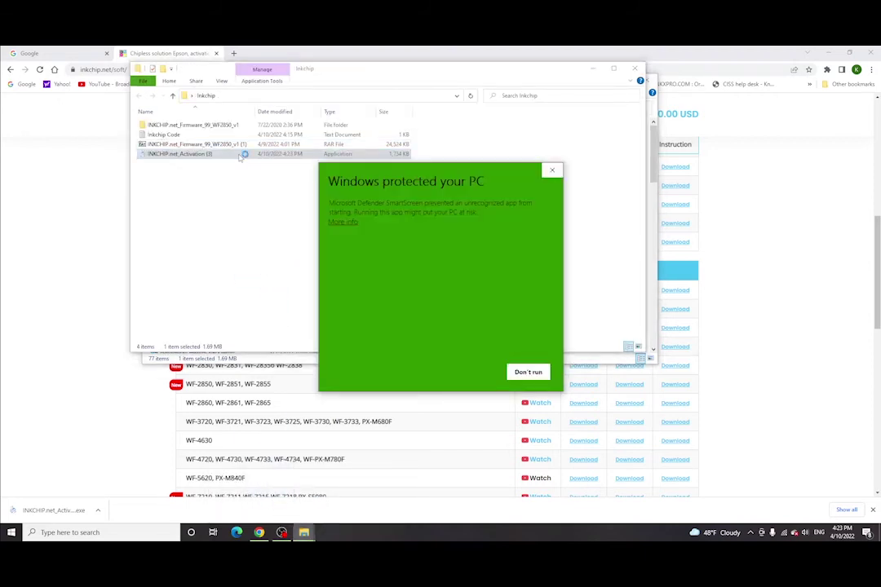
{"action": "left_click", "coordinate": [351, 222]}
{"action": "left_click", "coordinate": [472, 371]}
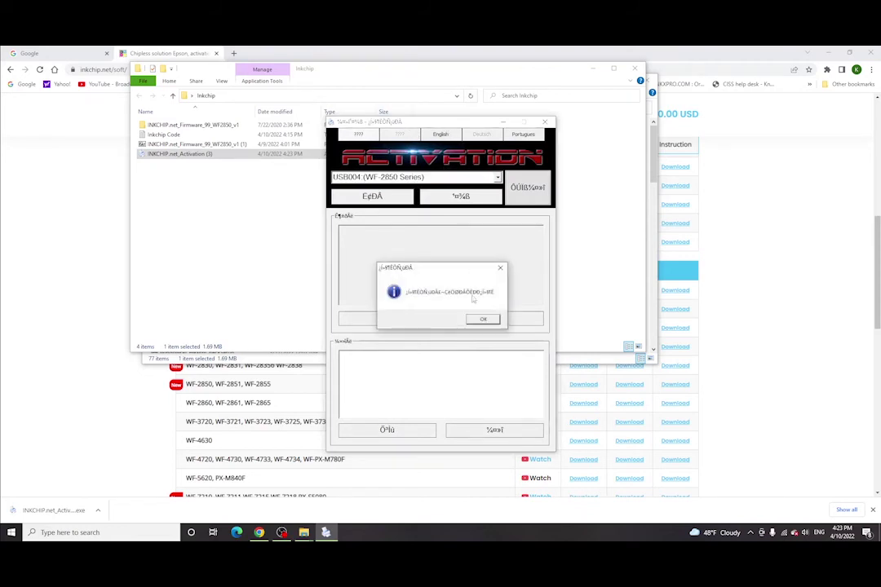
{"action": "left_click", "coordinate": [480, 319]}
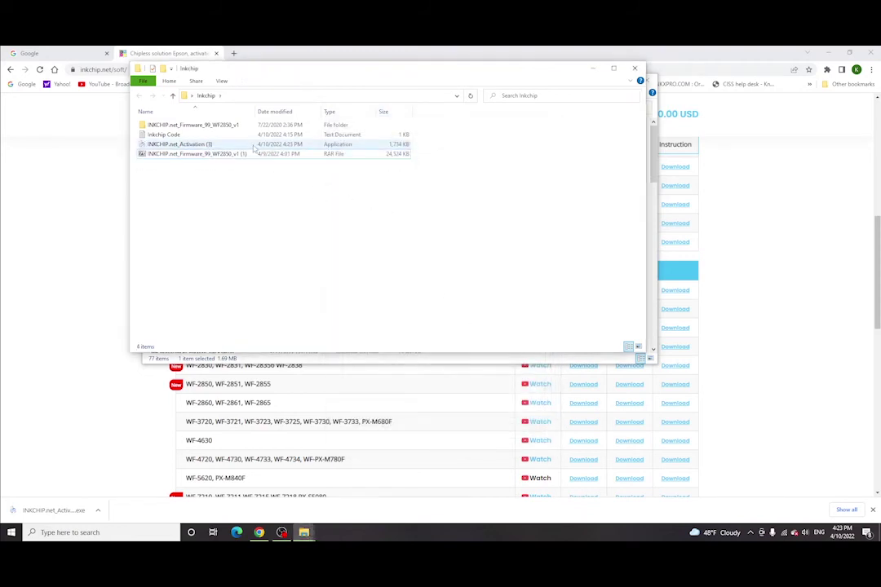
{"action": "double_click", "coordinate": [254, 147]}
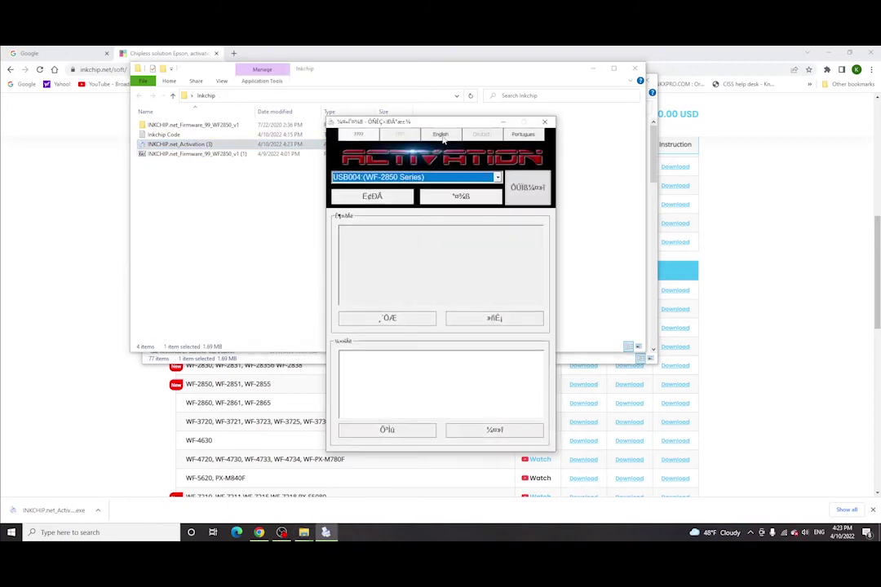
Select the USB004 (WF-2850 Series) printer and start online activation
{"action": "left_click", "coordinate": [429, 177]}
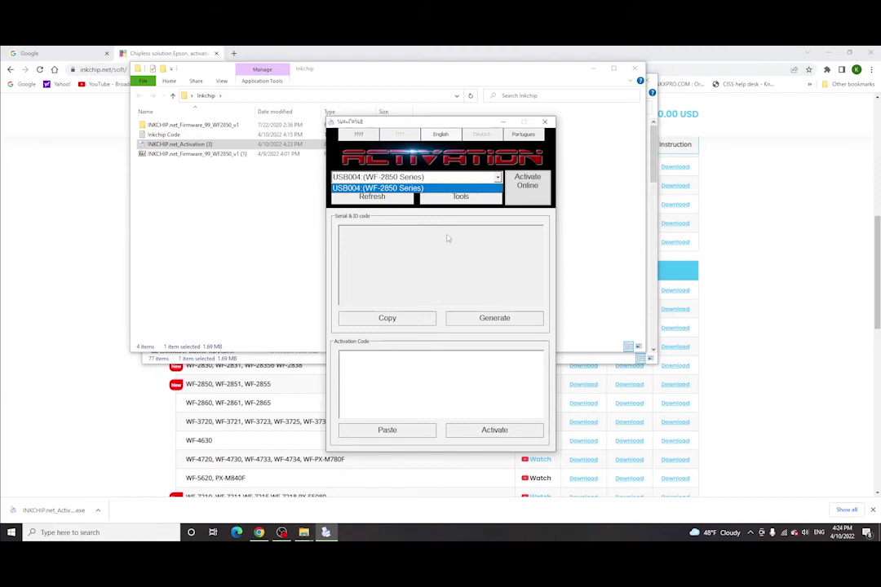
{"action": "left_click", "coordinate": [526, 181]}
{"action": "left_click", "coordinate": [529, 184]}
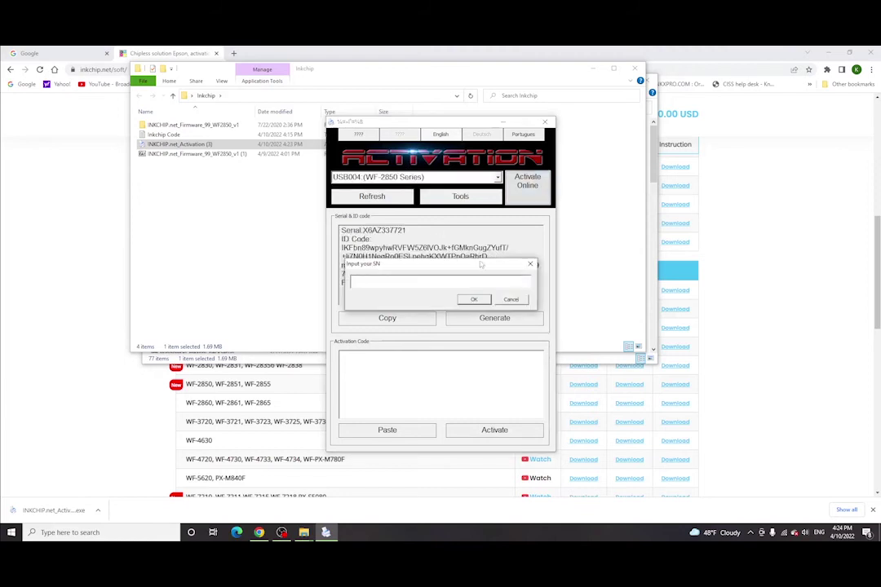
Copy the purchased code from the Inkchip Code notes into Input your SN and submit it
{"action": "double_click", "coordinate": [239, 135]}
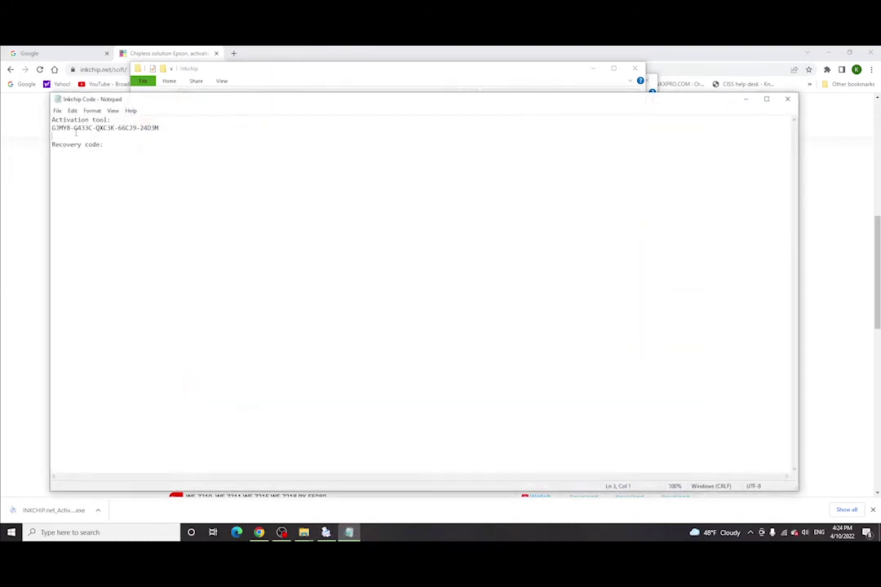
{"action": "left_click_drag", "start_coordinate": [159, 128], "coordinate": [51, 128]}
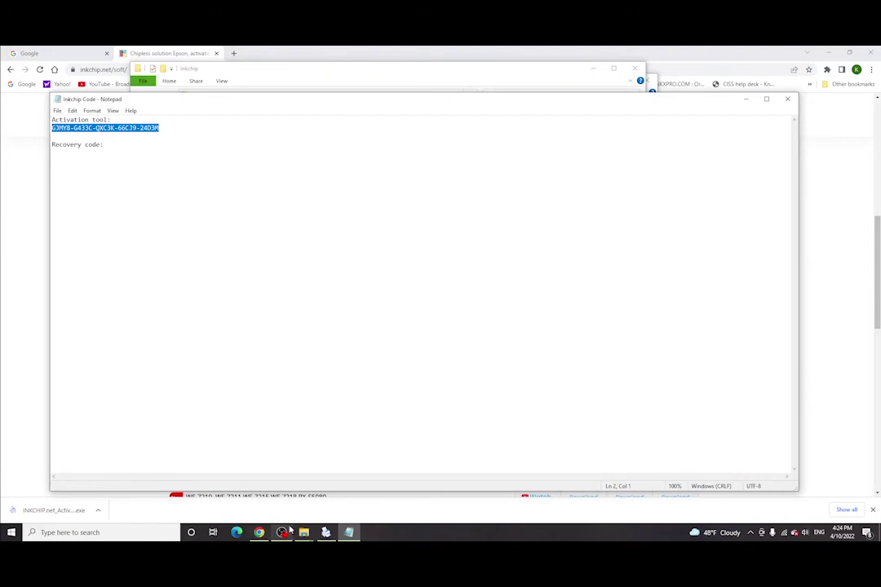
{"action": "key", "text": "alt+Tab"}
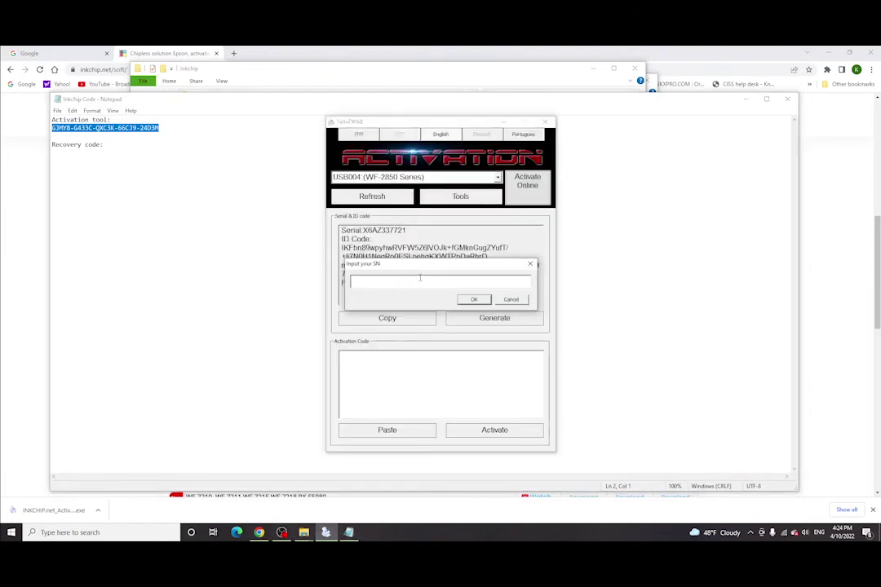
{"action": "key", "text": "ctrl+v"}
{"action": "left_click", "coordinate": [474, 300]}
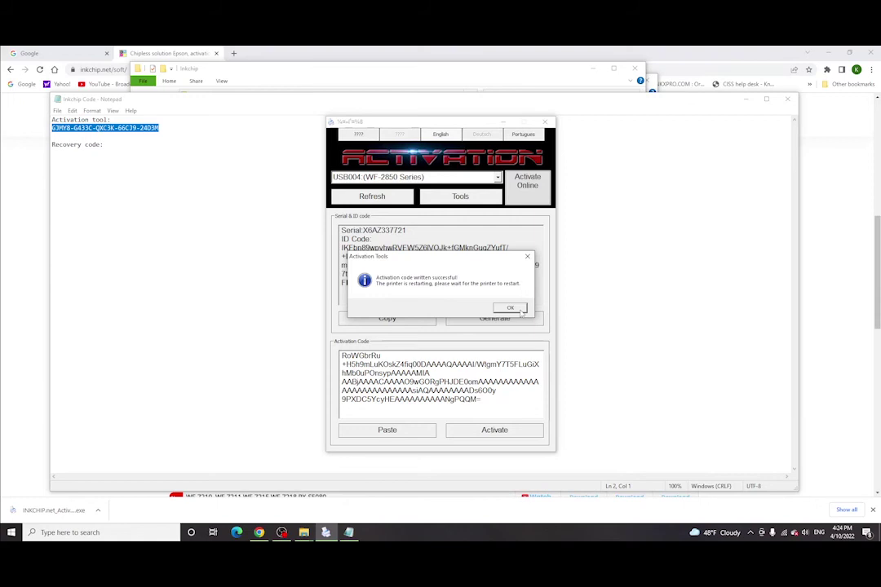
Copy the Activation Code from the success message and paste it on a new line under 'Recovery code:'
{"action": "left_click", "coordinate": [512, 309]}
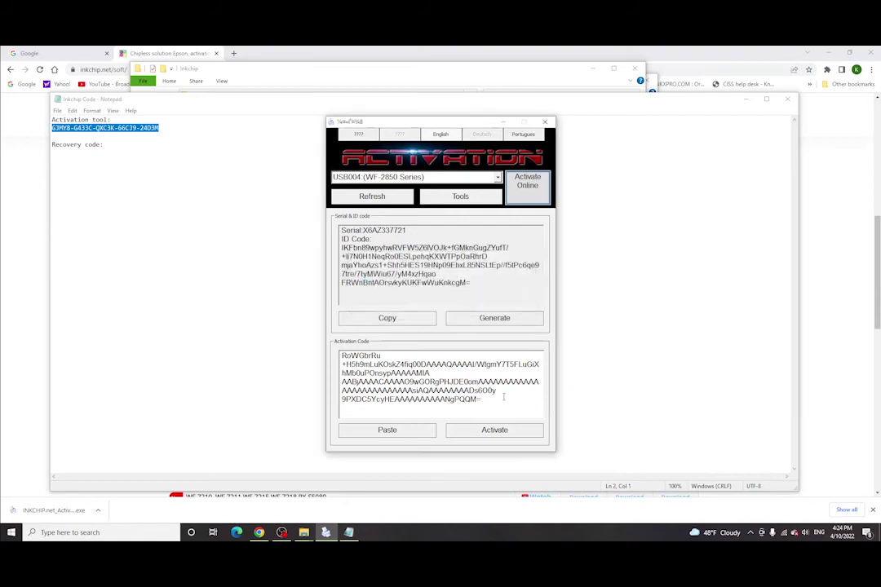
{"action": "left_click_drag", "start_coordinate": [483, 399], "coordinate": [342, 355]}
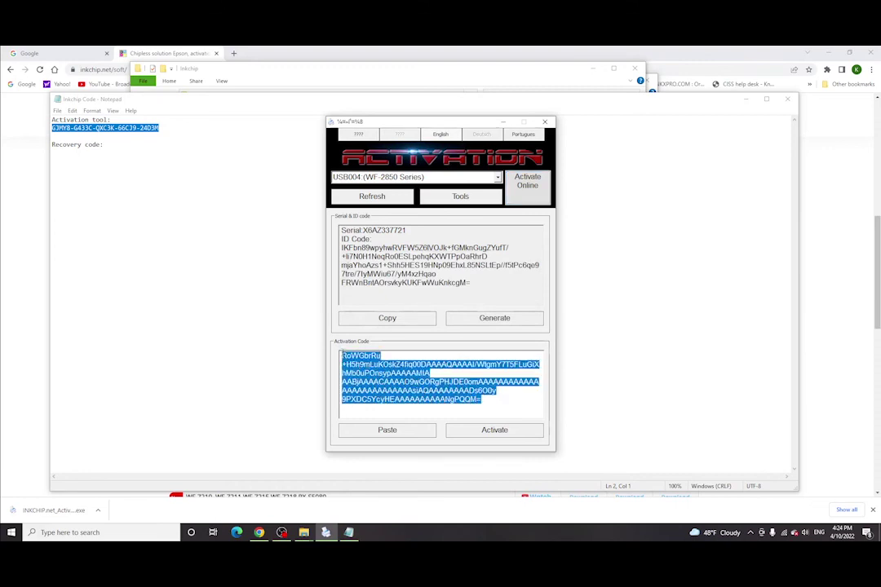
{"action": "left_click", "coordinate": [77, 165]}
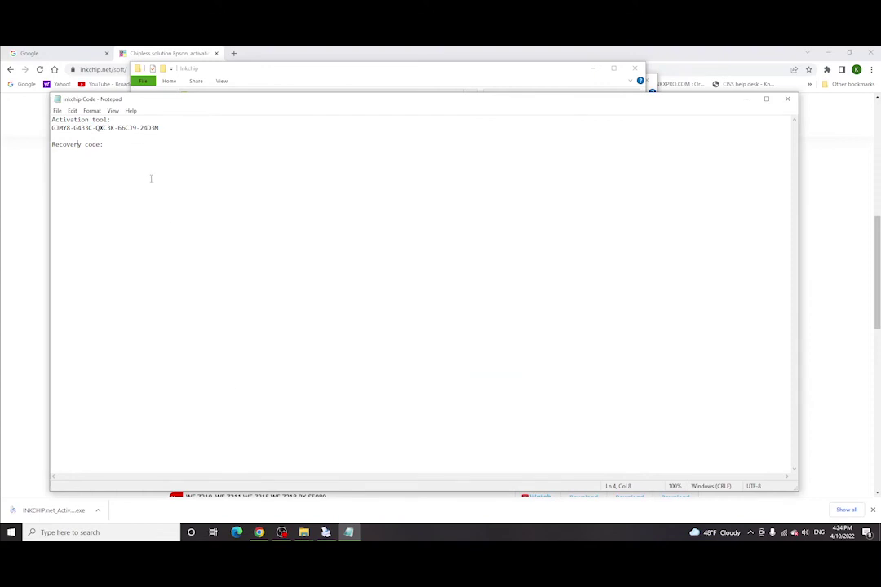
{"action": "key", "text": "Return"}
{"action": "key", "text": "ctrl+v"}
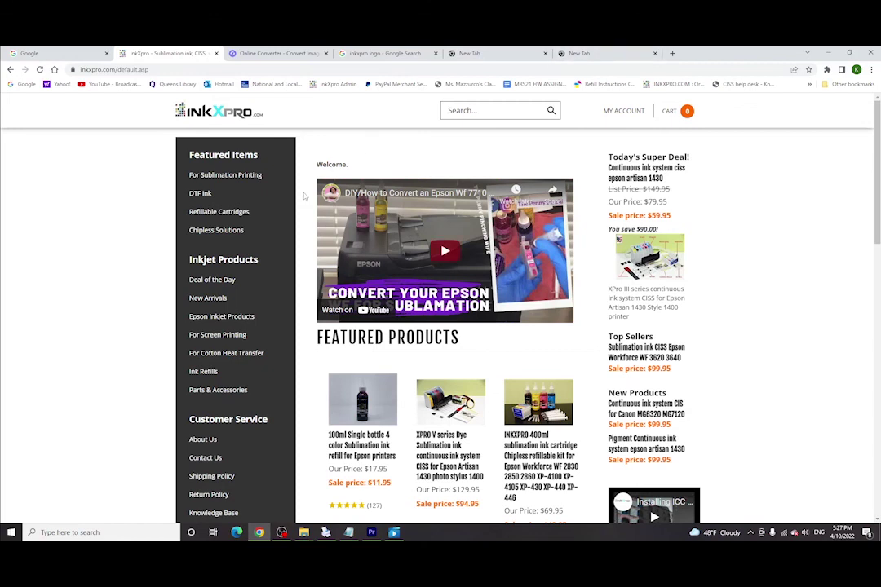
Browse Chipless Solutions and view the XPRO chipless CISS kit for the WF 2850
{"action": "left_click", "coordinate": [217, 230]}
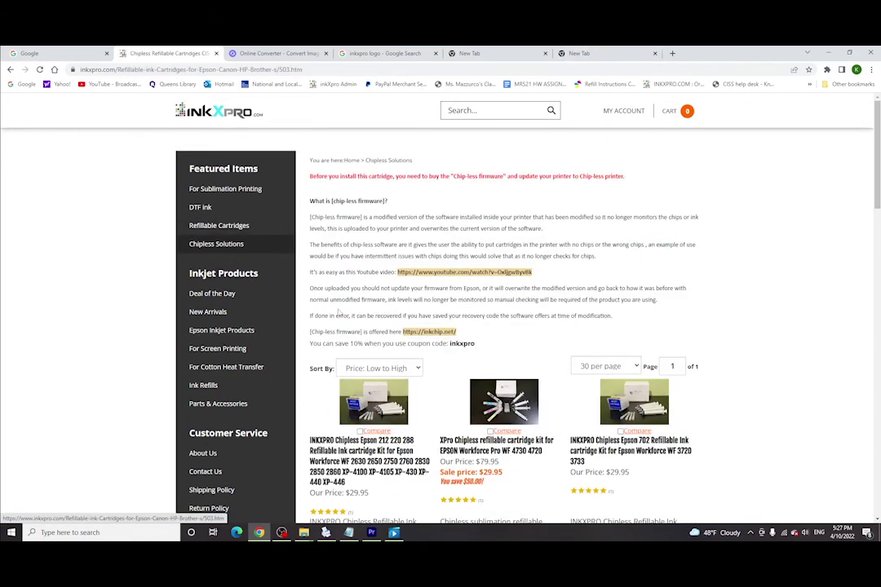
{"action": "scroll", "coordinate": [486, 395], "scroll_direction": "down", "scroll_amount": 3}
{"action": "scroll", "coordinate": [486, 395], "scroll_direction": "down", "scroll_amount": 2}
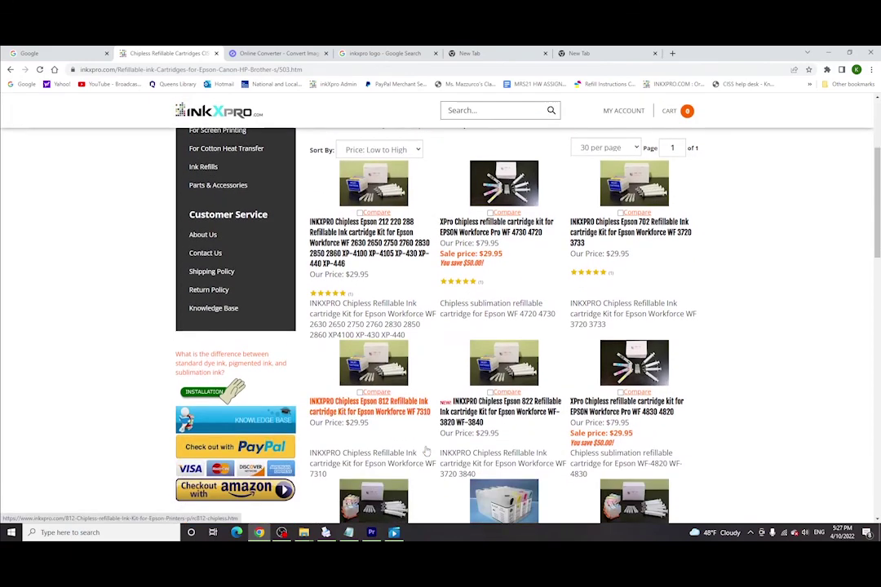
{"action": "scroll", "coordinate": [496, 406], "scroll_direction": "down", "scroll_amount": 3}
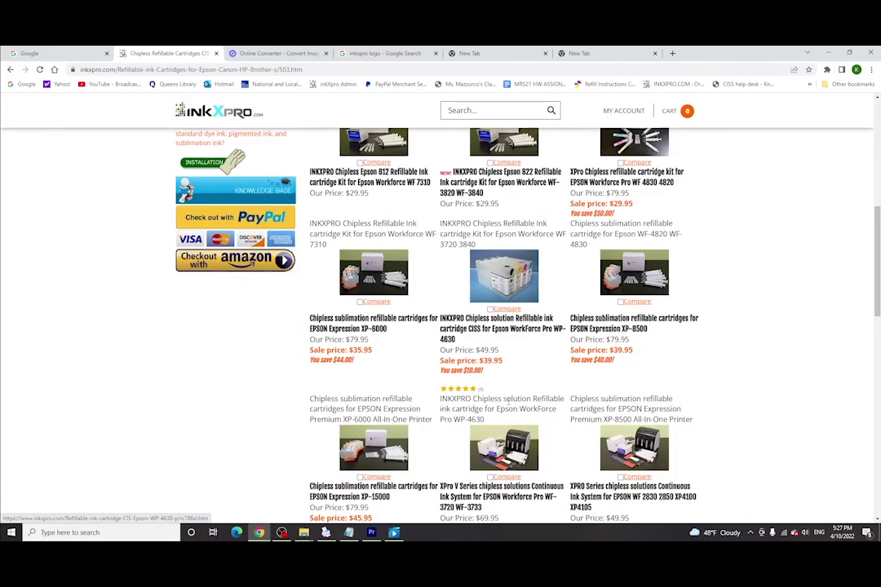
{"action": "left_click", "coordinate": [628, 449]}
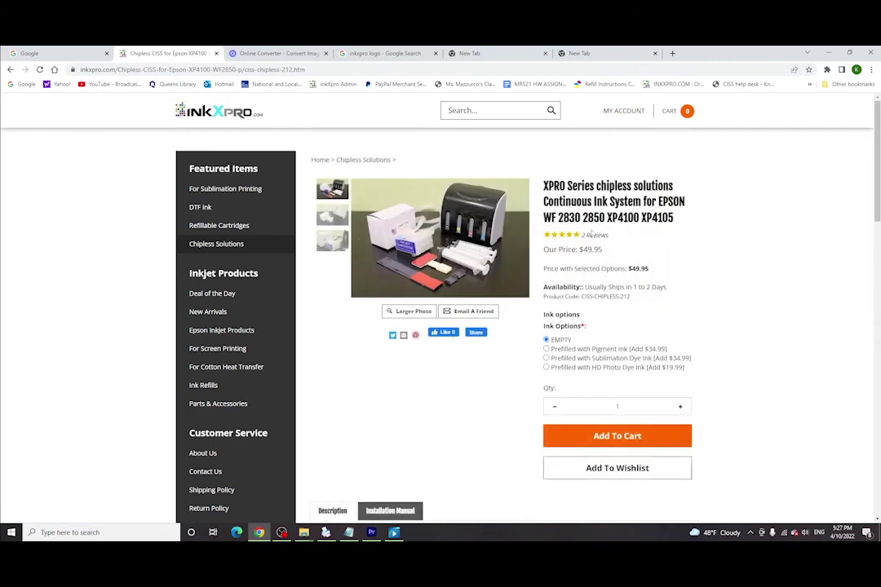
Go to the Knowledge Base and list all its articles
{"action": "scroll", "coordinate": [398, 287], "scroll_direction": "down", "scroll_amount": 1}
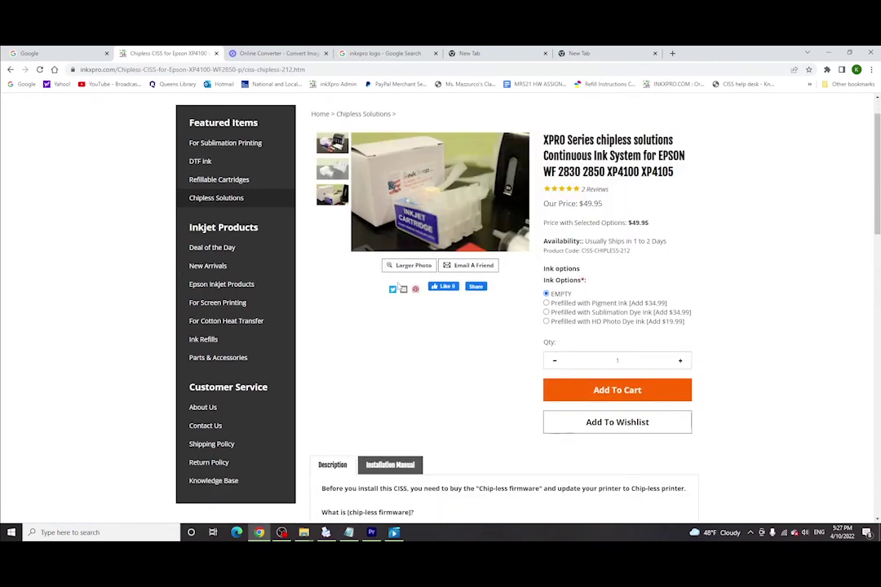
{"action": "scroll", "coordinate": [263, 359], "scroll_direction": "down", "scroll_amount": 2}
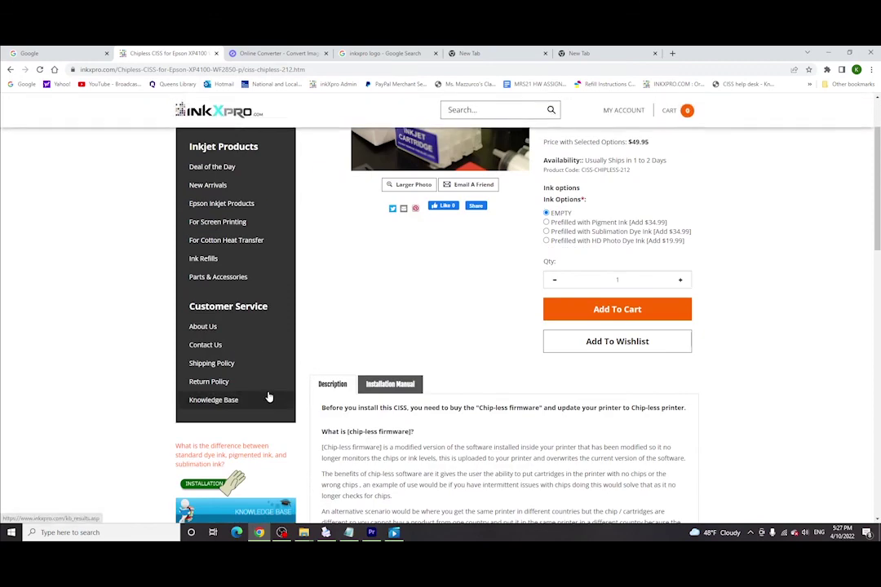
{"action": "left_click", "coordinate": [214, 400]}
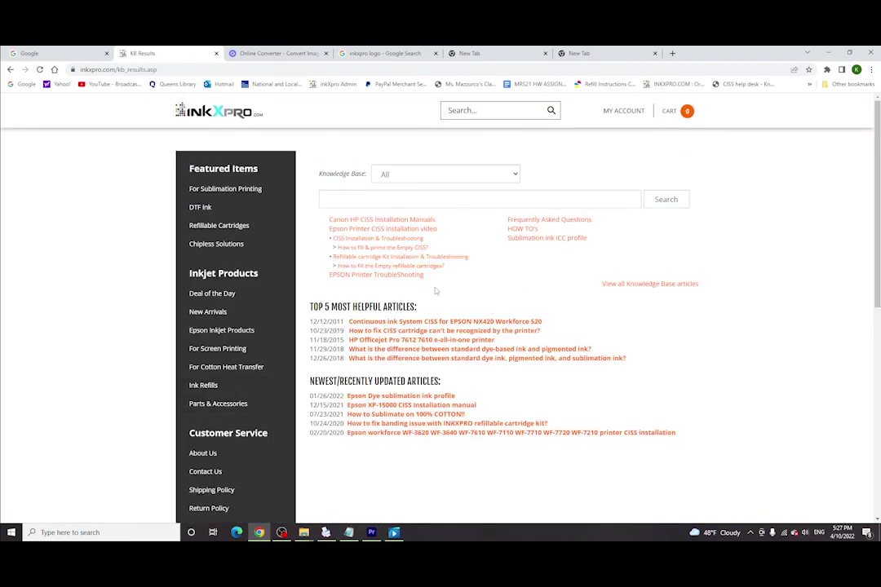
{"action": "left_click", "coordinate": [675, 285]}
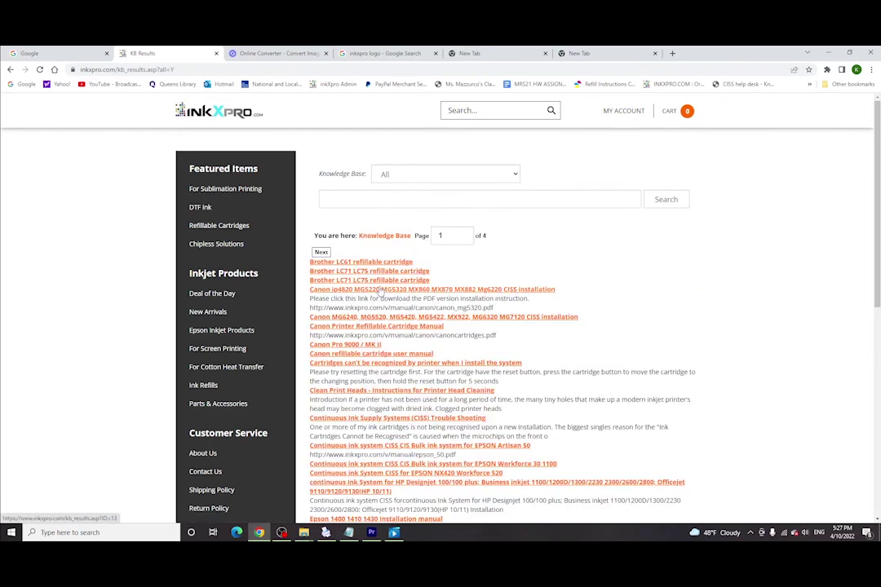